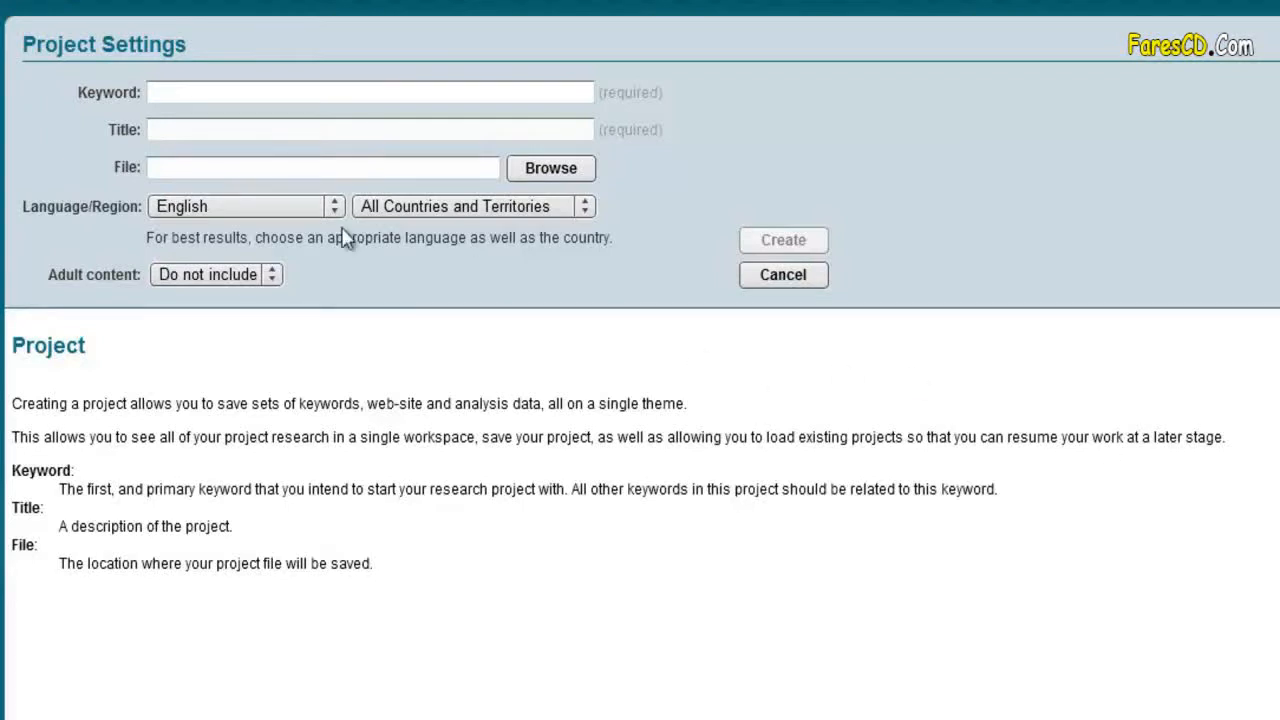
# Create a project with the keyword "robot vacuum cleaners", keeping English, all countries and no adult content.
pyautogui.click(202, 88)
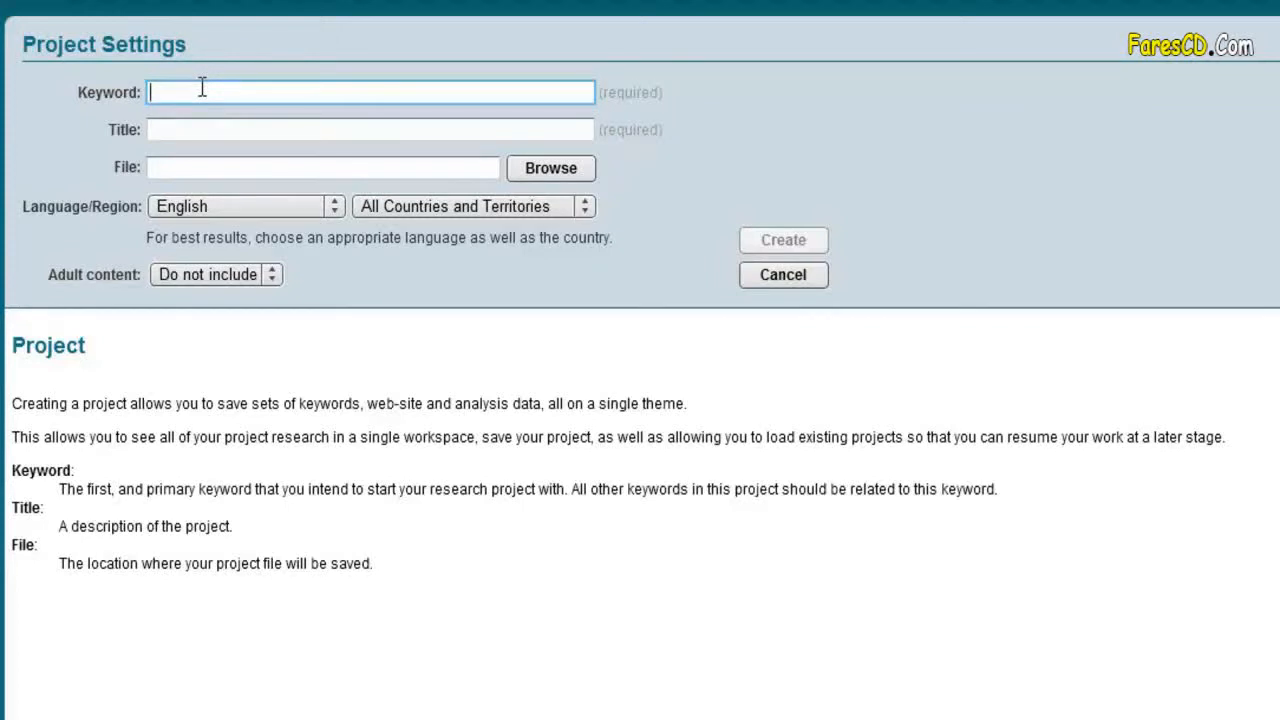
pyautogui.write('robot vacuum clener')
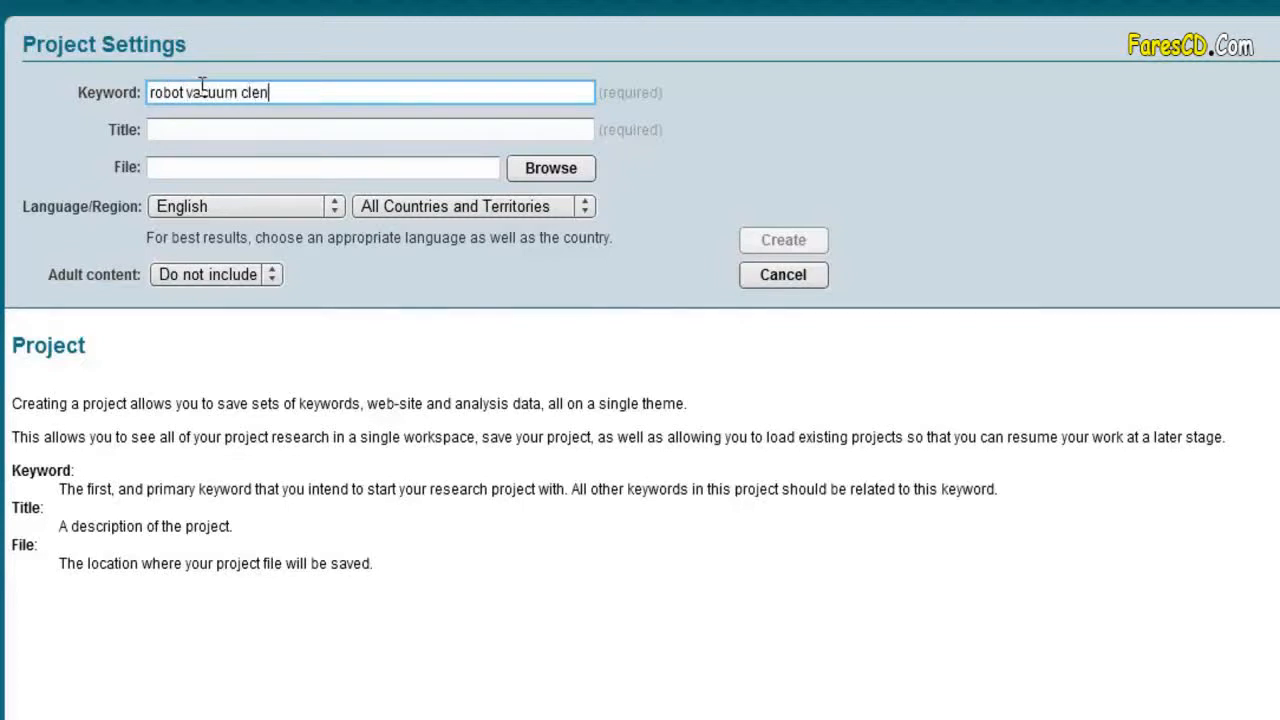
pyautogui.press('BackSpace')
pyautogui.press('BackSpace')
pyautogui.press('BackSpace')
pyautogui.write('aners')
pyautogui.click(788, 135)
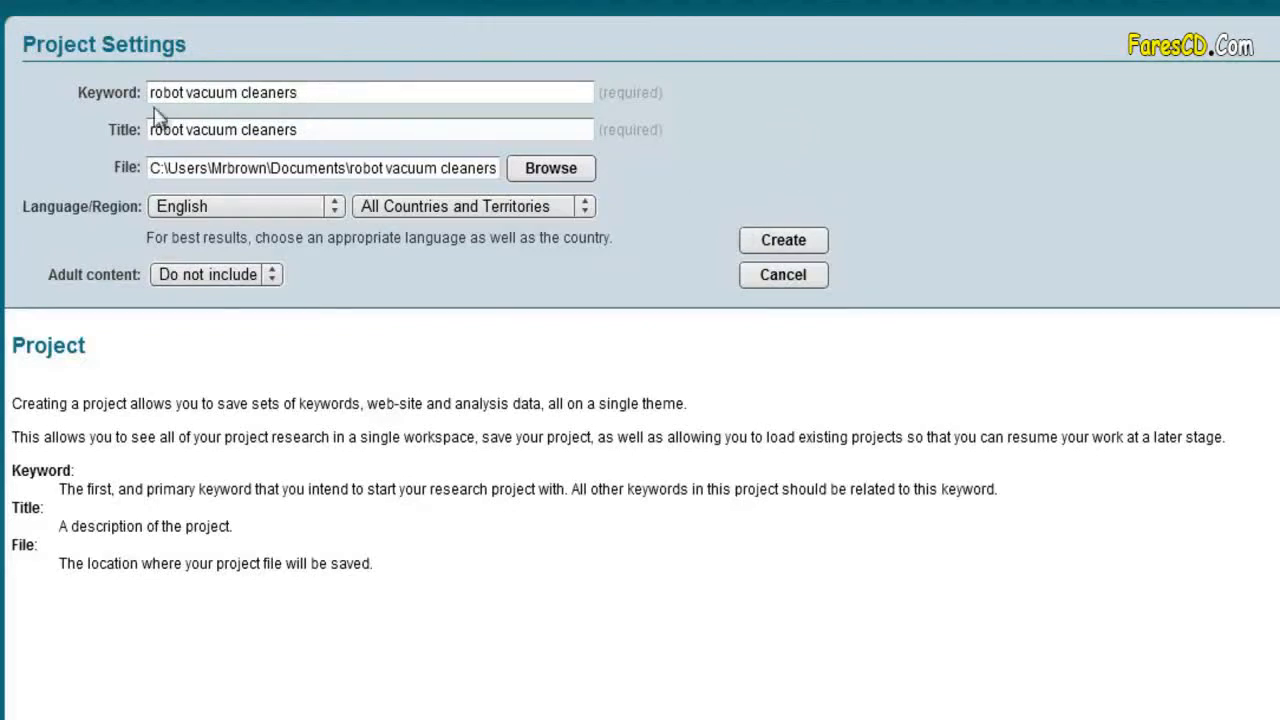
pyautogui.click(811, 239)
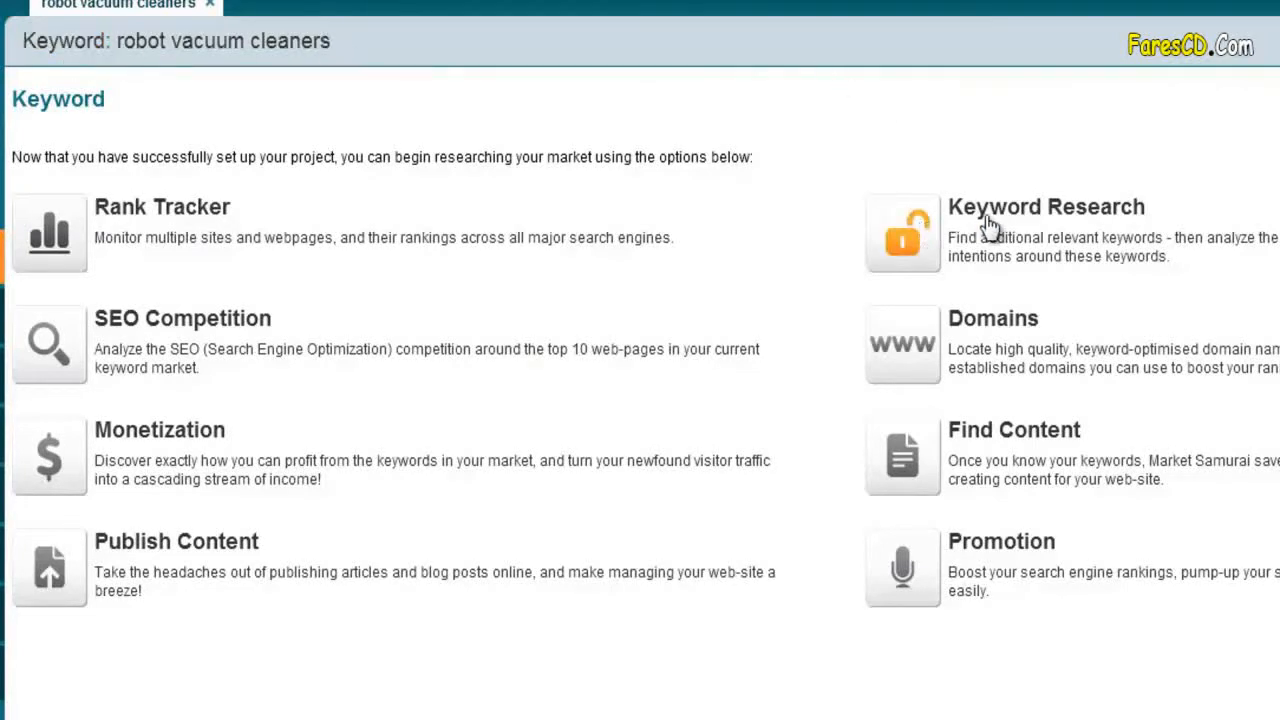
# In Keyword Research, set the minimum phrase length to 3 words and generate keywords for the project.
pyautogui.click(918, 232)
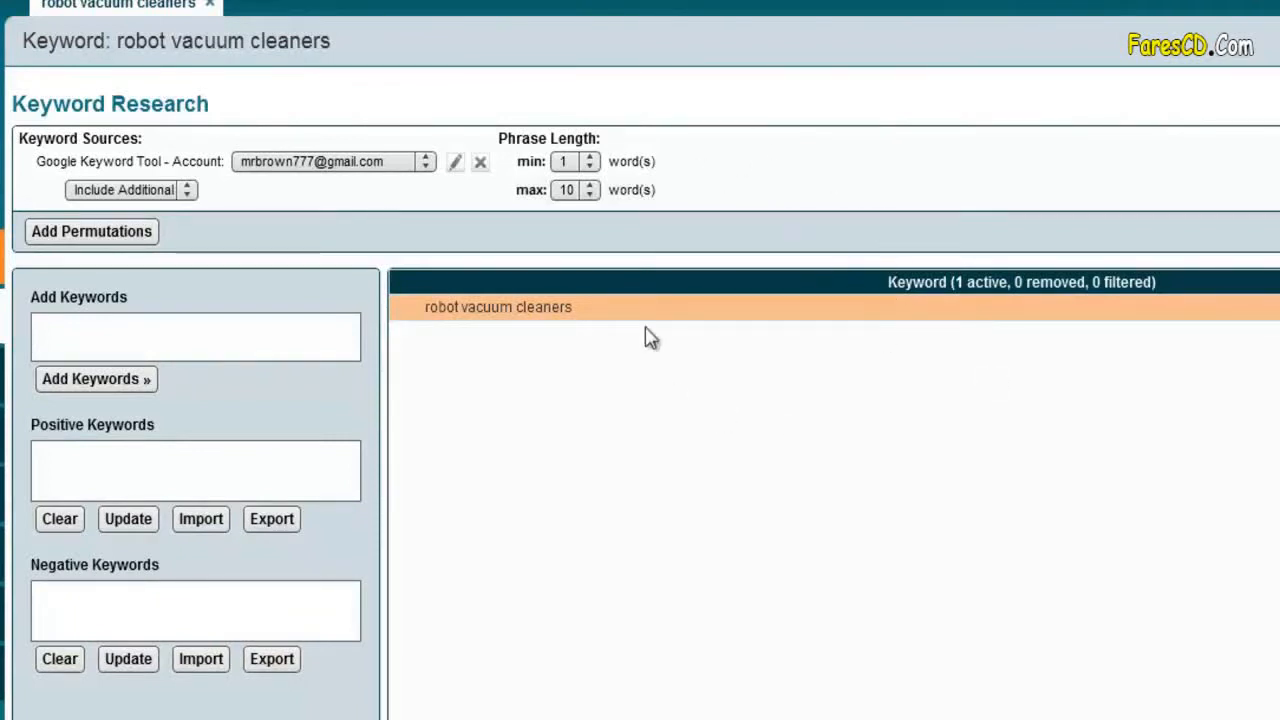
pyautogui.click(594, 167)
pyautogui.click(590, 217)
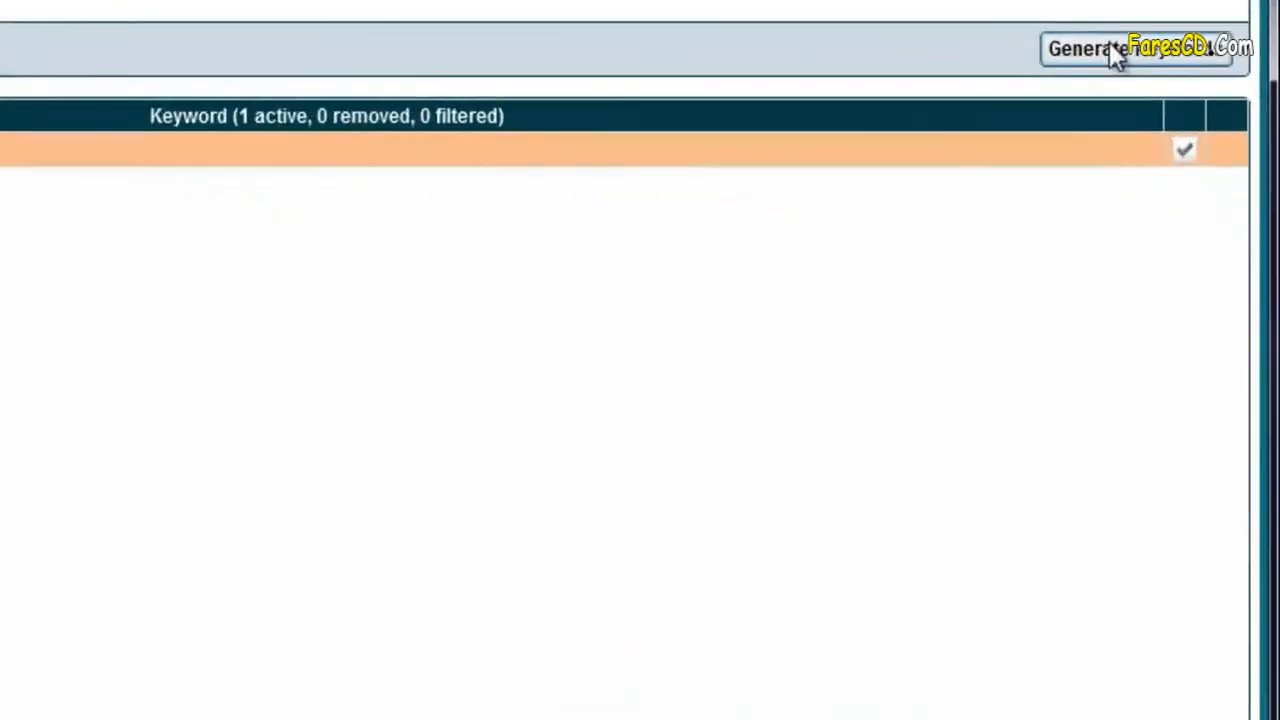
pyautogui.click(1110, 46)
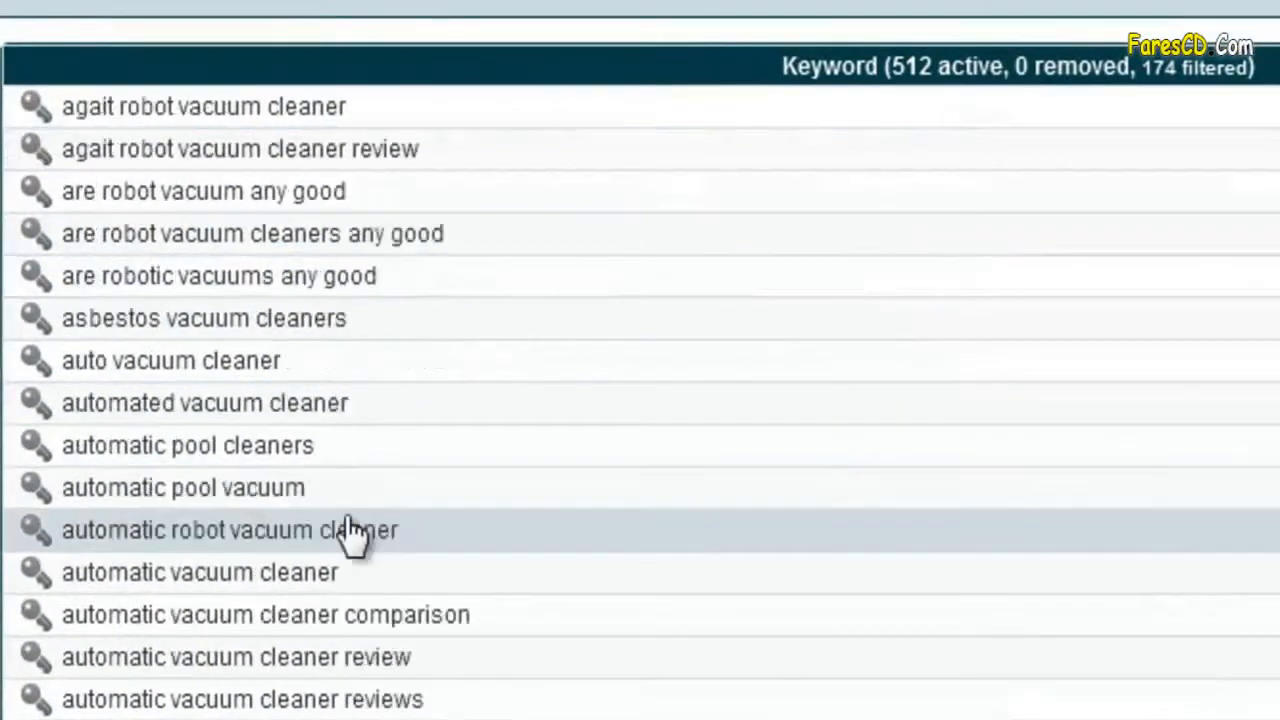
# Filter the generated keyword list with the positive keyword "robot".
pyautogui.scroll(-10, 345, 522)
pyautogui.scroll(10, 357, 649)
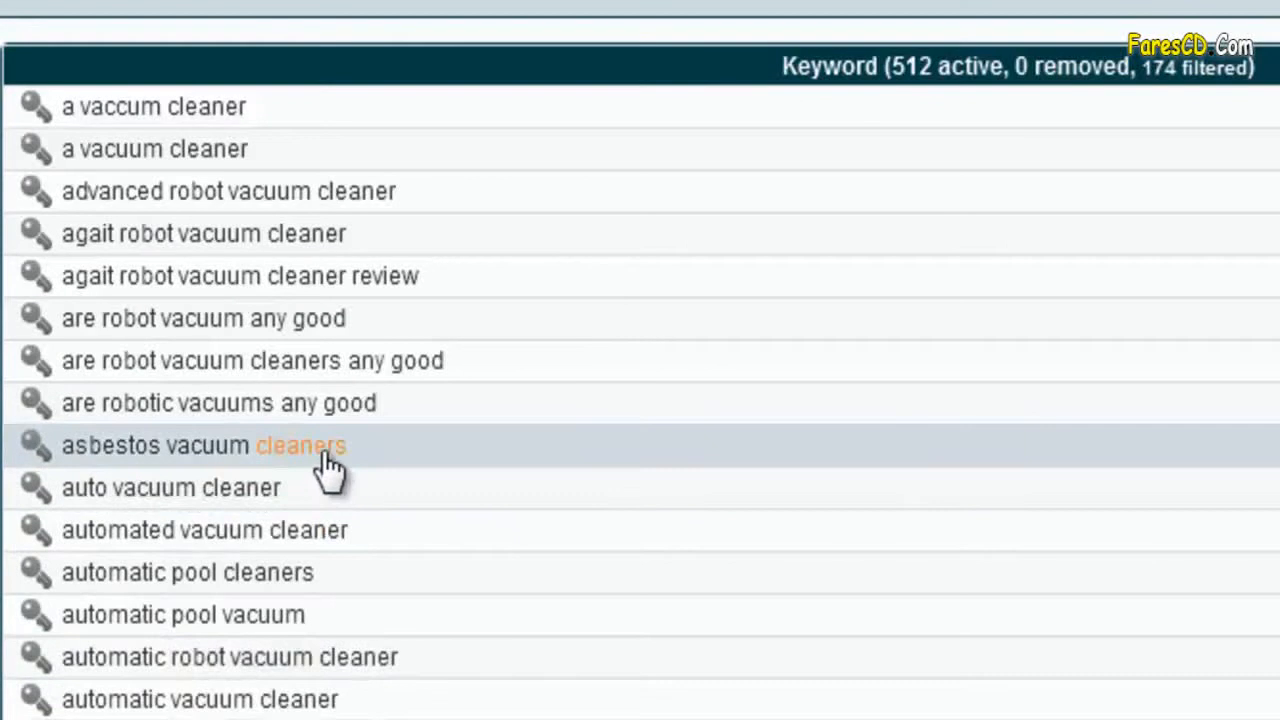
pyautogui.scroll(-20, 328, 460)
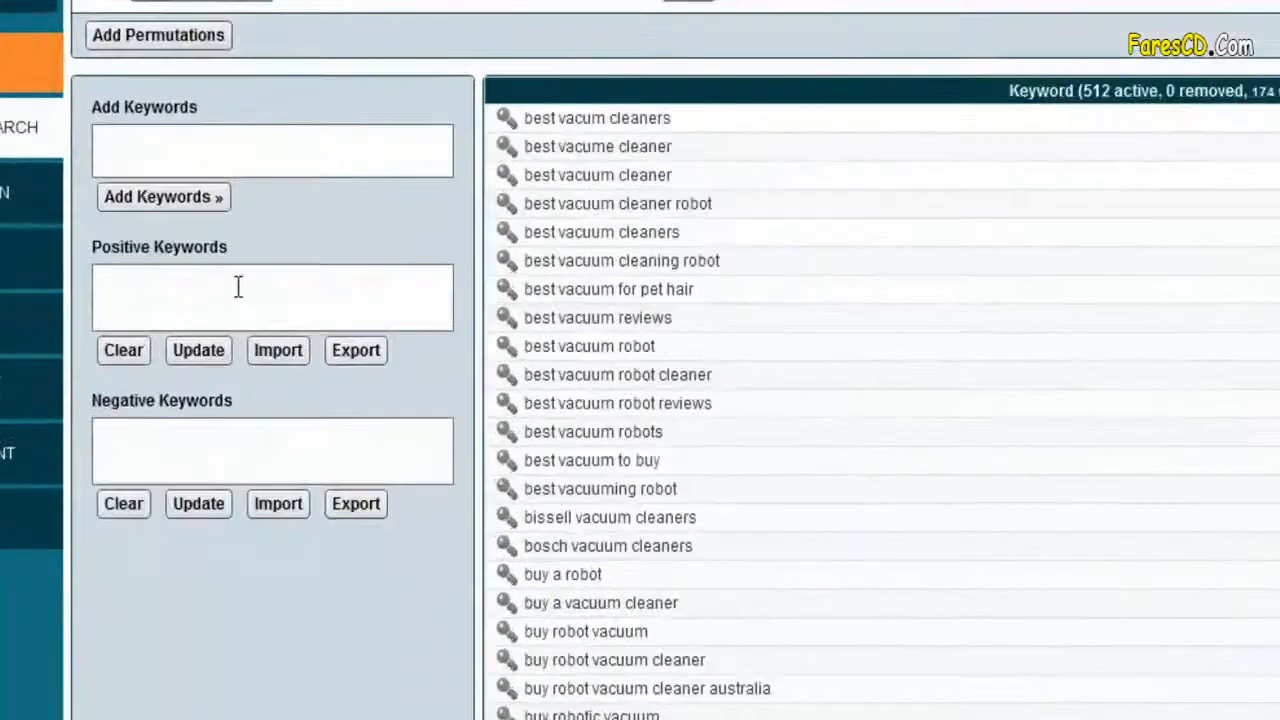
pyautogui.click(238, 287)
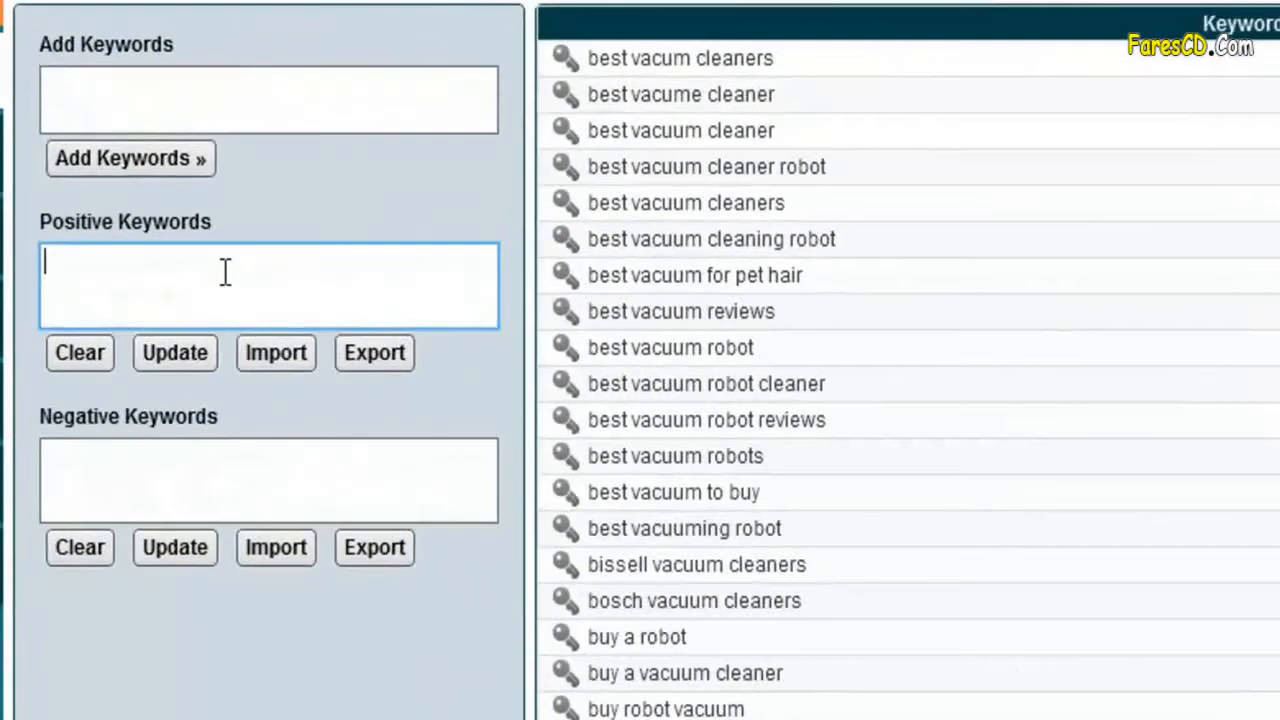
pyautogui.write('robot')
pyautogui.click(190, 358)
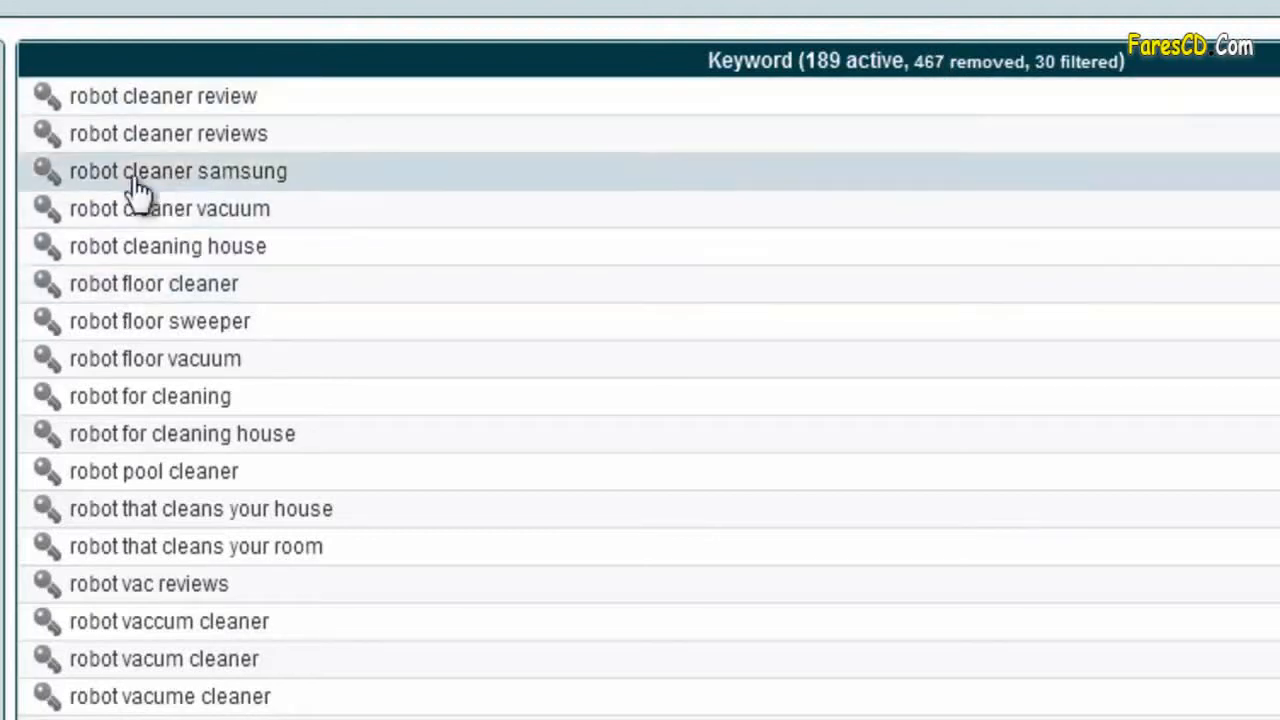
# Add "robotic" as a second positive keyword and update the keyword list.
pyautogui.scroll(-2, 132, 142)
pyautogui.scroll(4, 110, 170)
pyautogui.scroll(4, 100, 230)
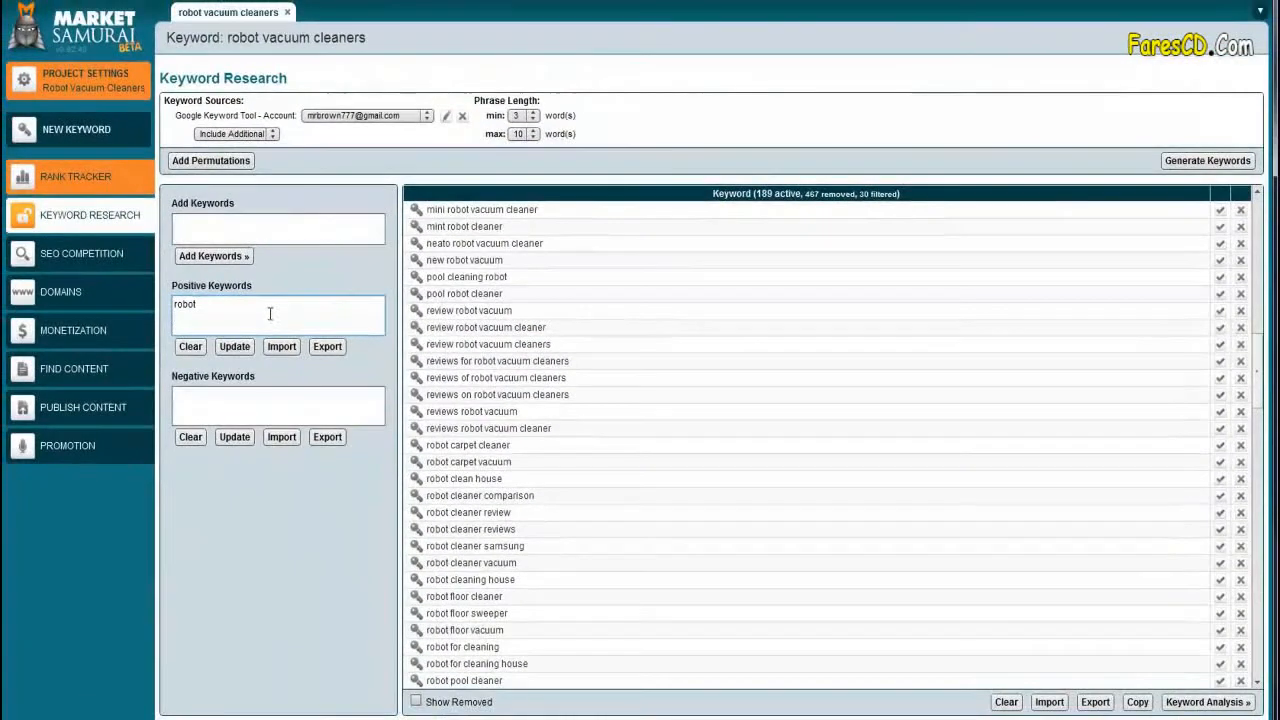
pyautogui.click(270, 314)
pyautogui.press('Return')
pyautogui.write('robotic')
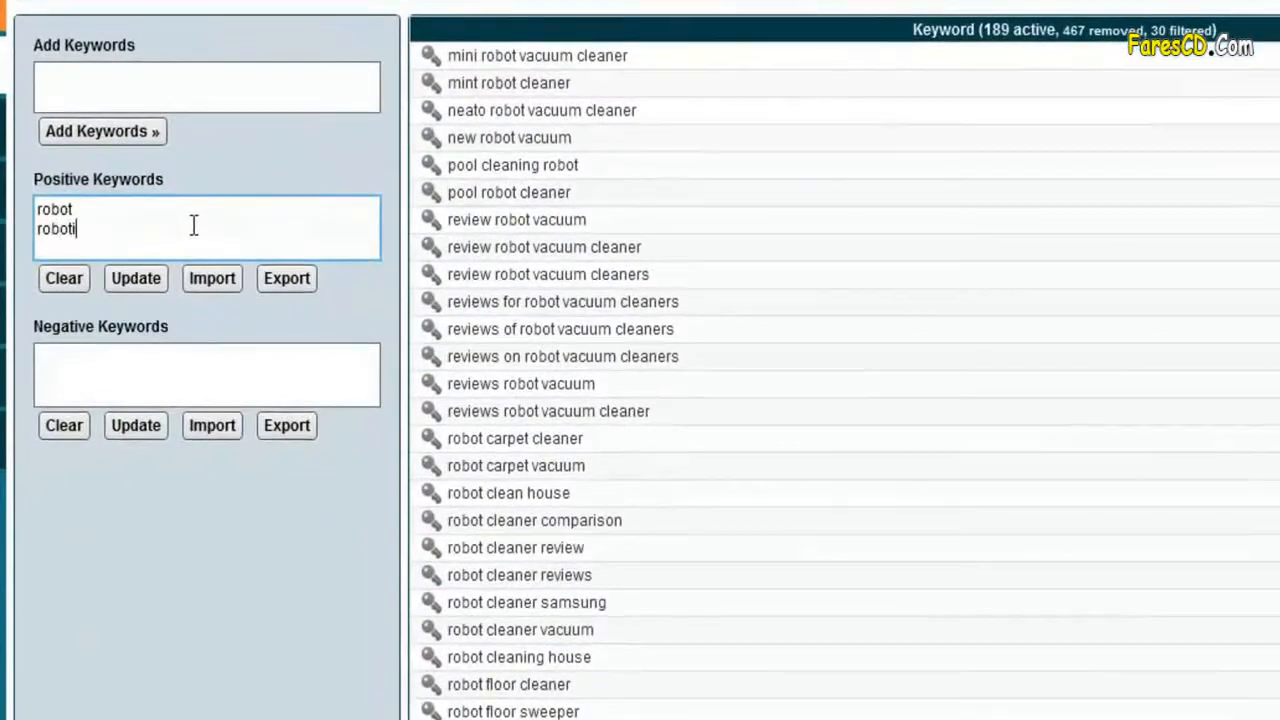
pyautogui.click(157, 282)
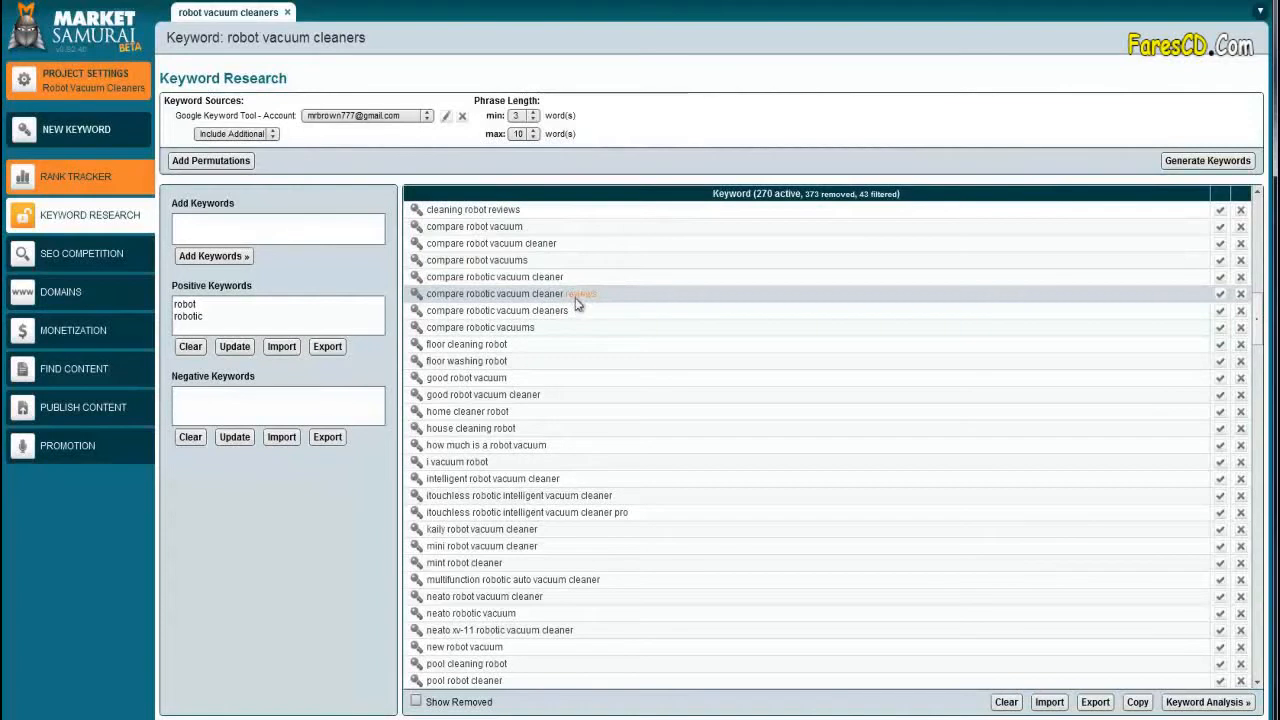
# Review the filtered keywords and run Keyword Analysis on them.
pyautogui.click(580, 302)
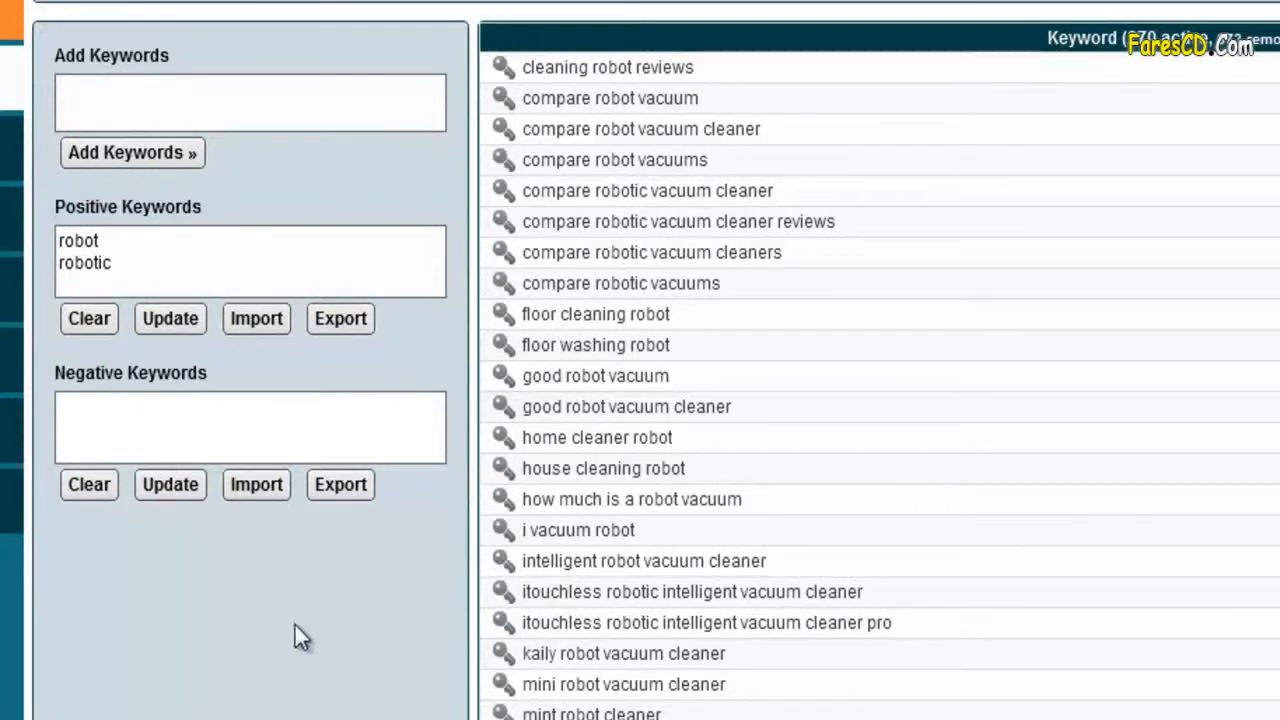
pyautogui.scroll(-2, 620, 630)
pyautogui.scroll(-14, 620, 630)
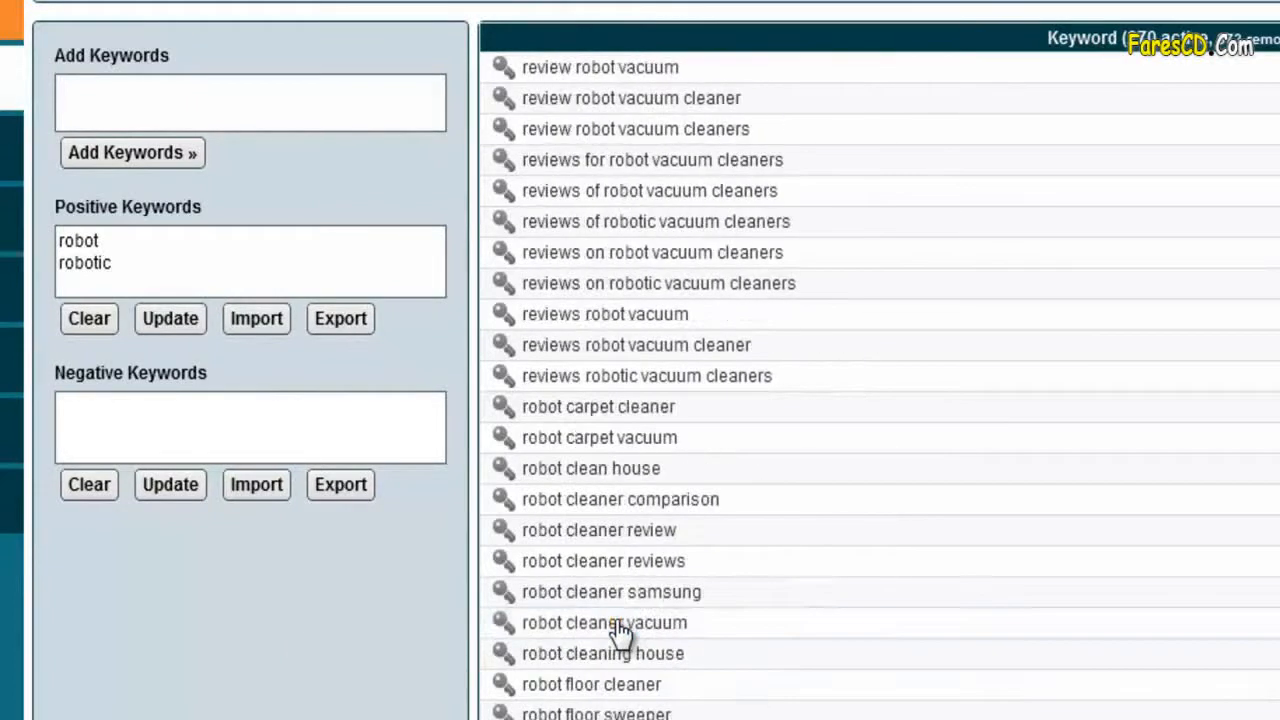
pyautogui.scroll(-5, 620, 630)
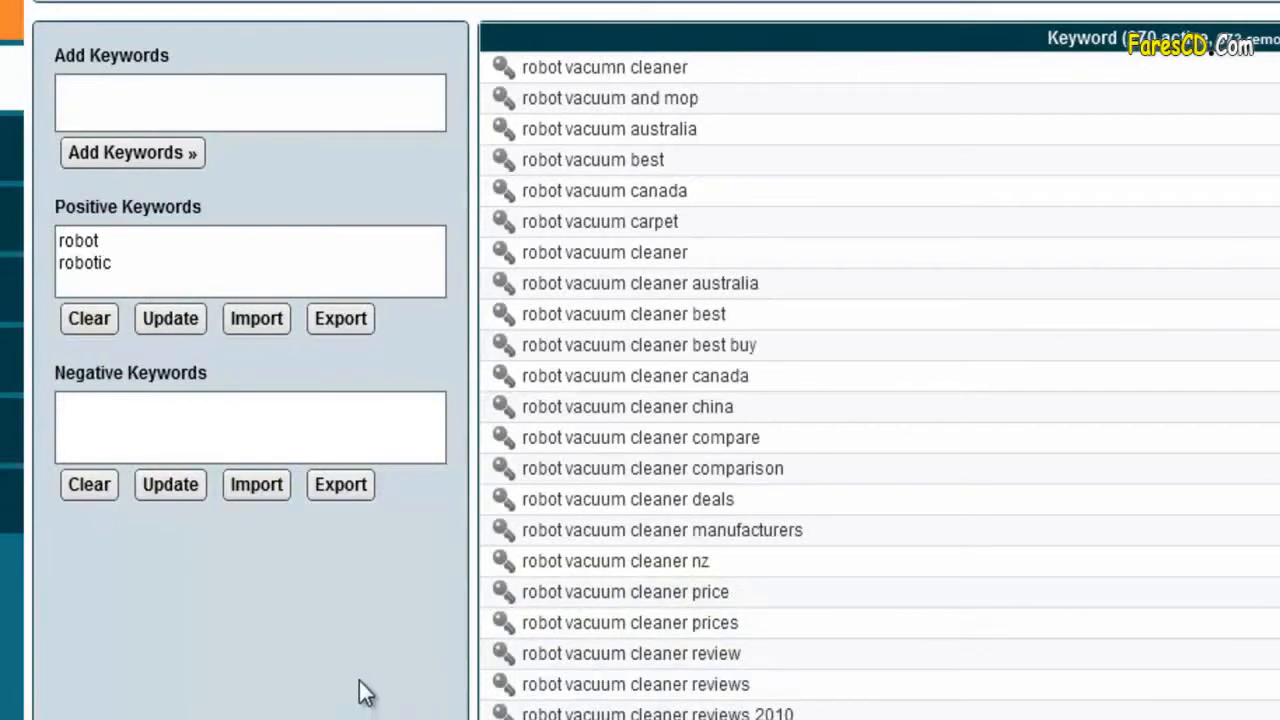
pyautogui.click(147, 421)
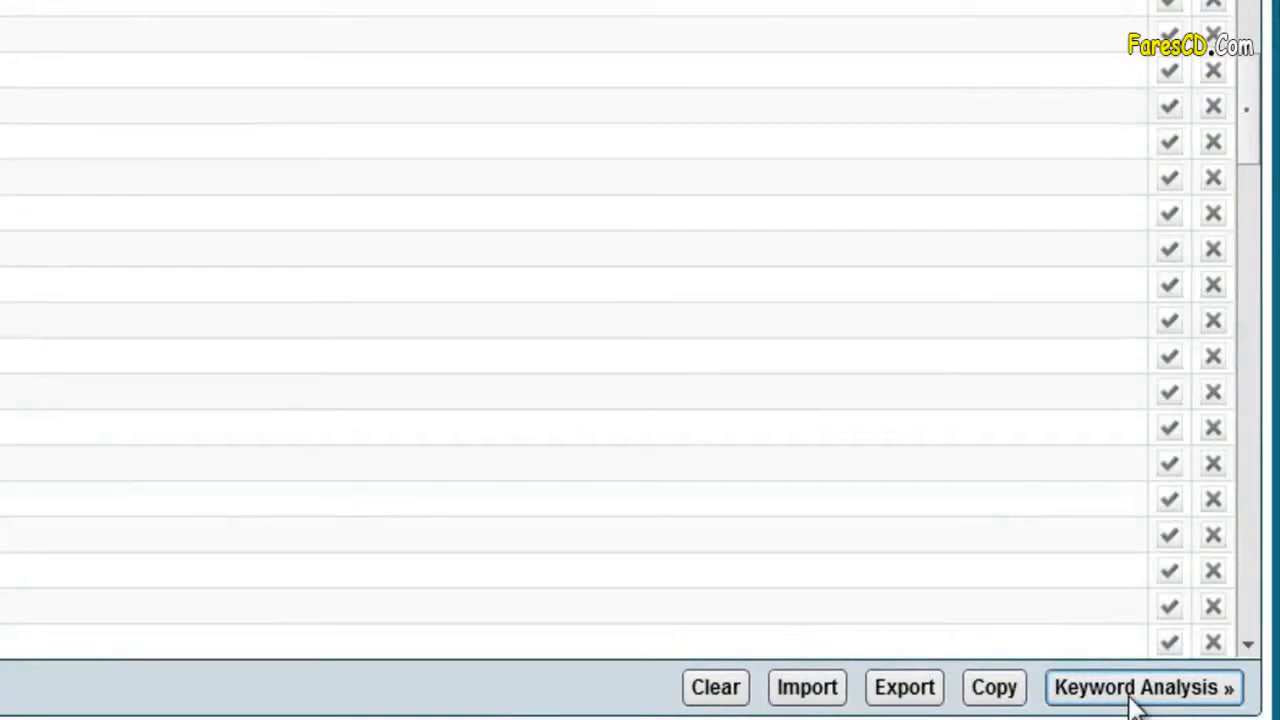
pyautogui.click(1140, 700)
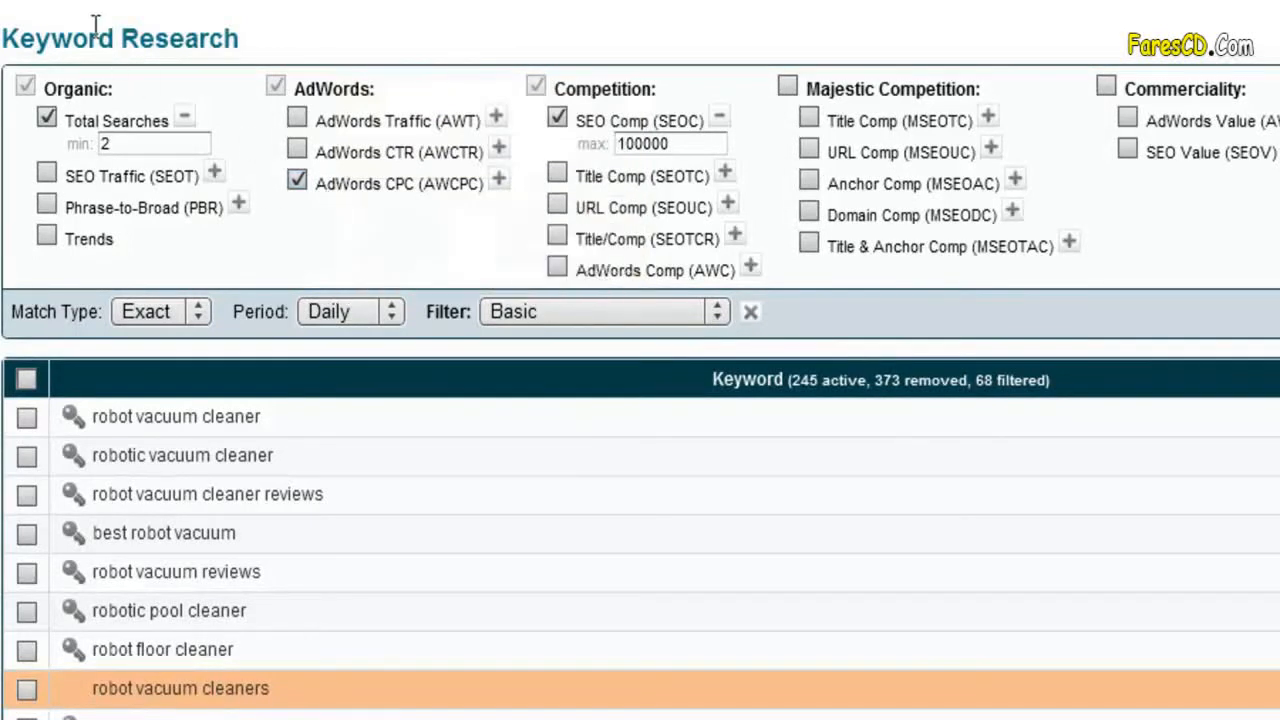
# Try out the Organic metric toggles, ending with Total Searches, SEO Traffic, Phrase-to-Broad and Trends all enabled.
pyautogui.click(46, 116)
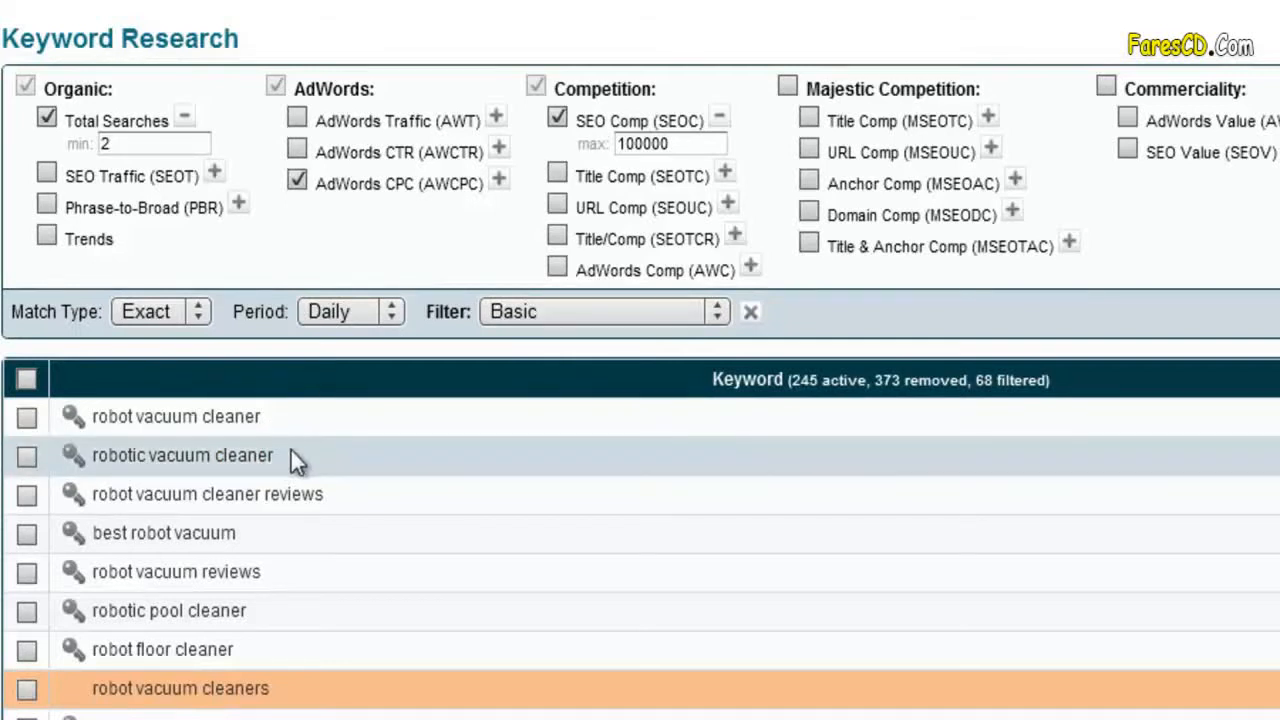
pyautogui.click(46, 116)
pyautogui.click(46, 116)
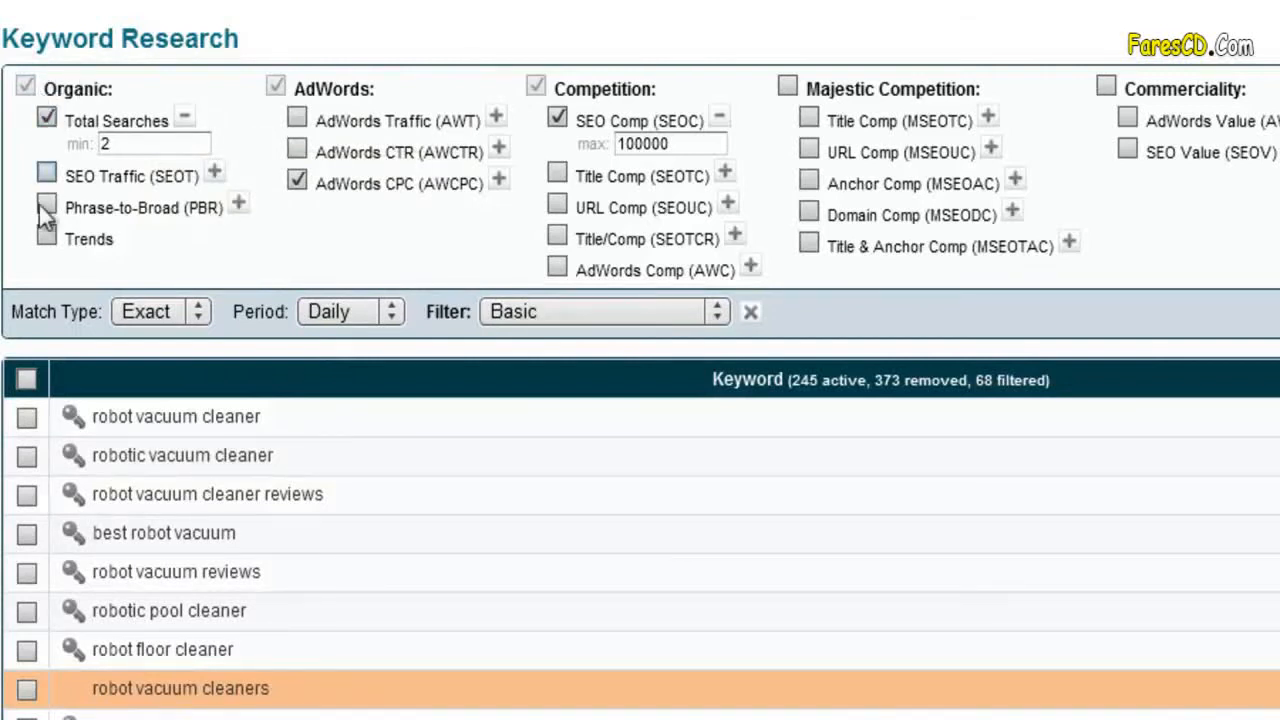
pyautogui.moveTo(130, 143)
pyautogui.click(46, 119)
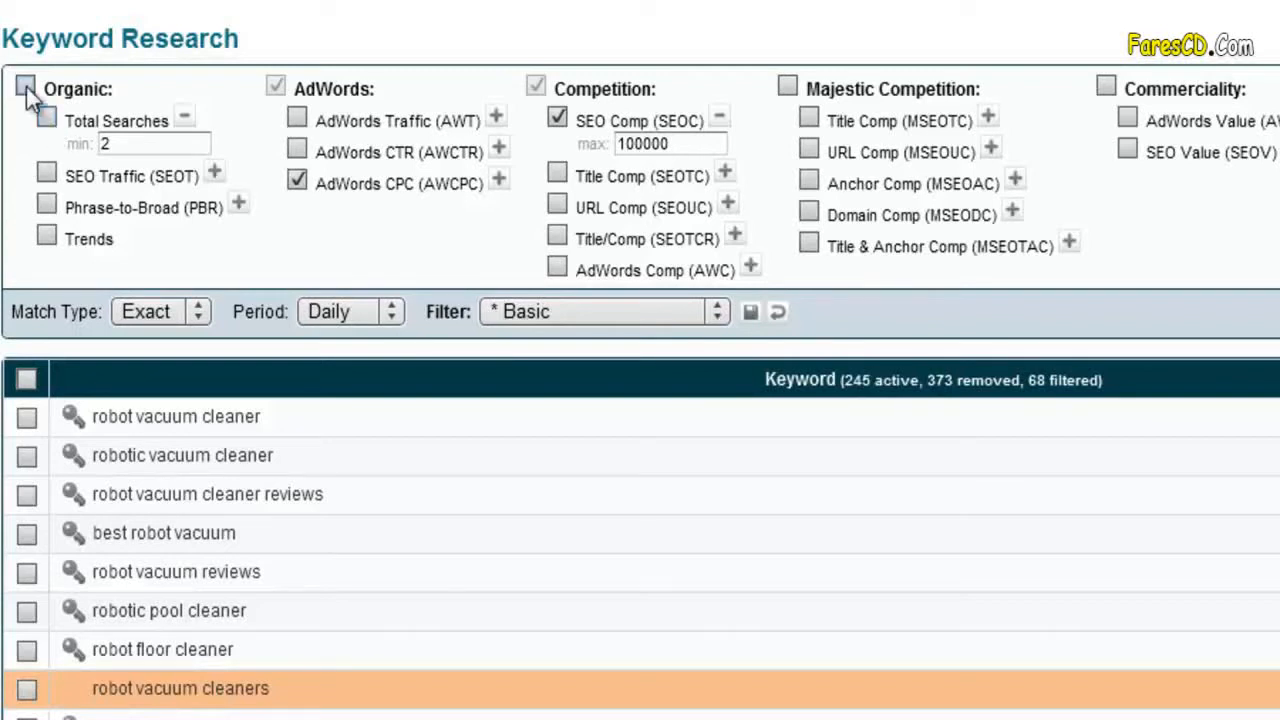
pyautogui.click(26, 87)
pyautogui.click(47, 121)
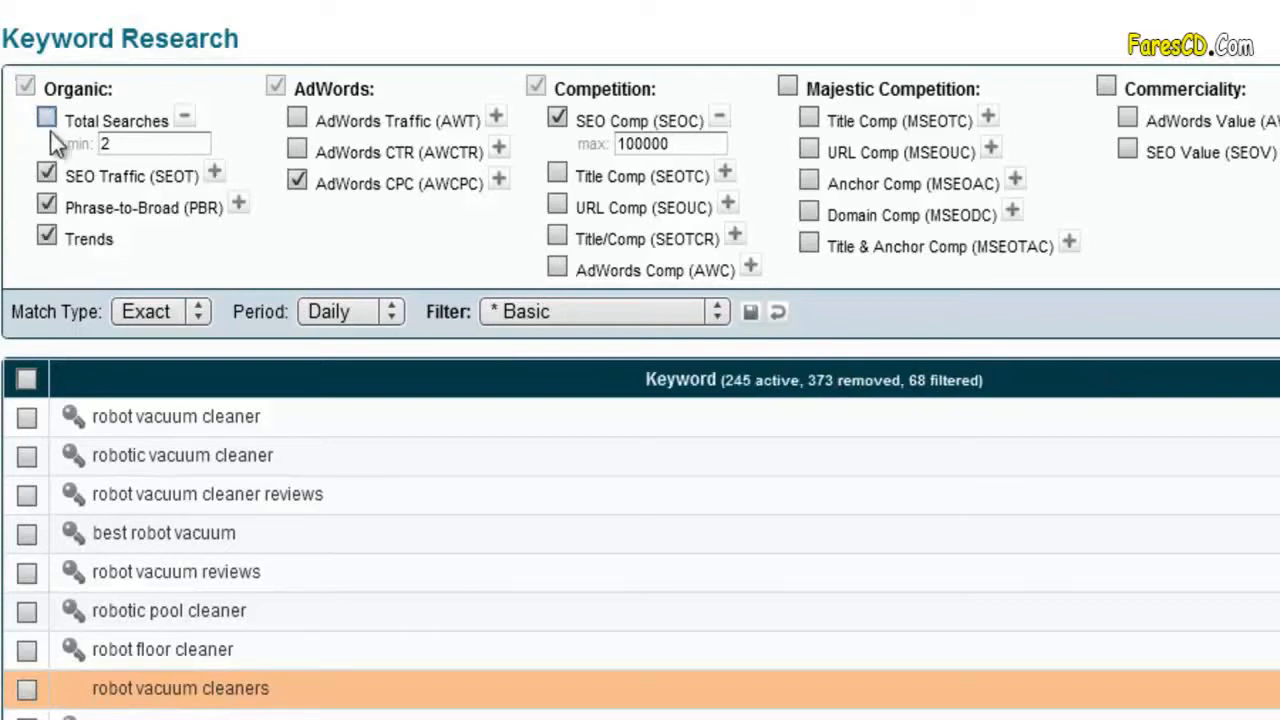
pyautogui.click(26, 87)
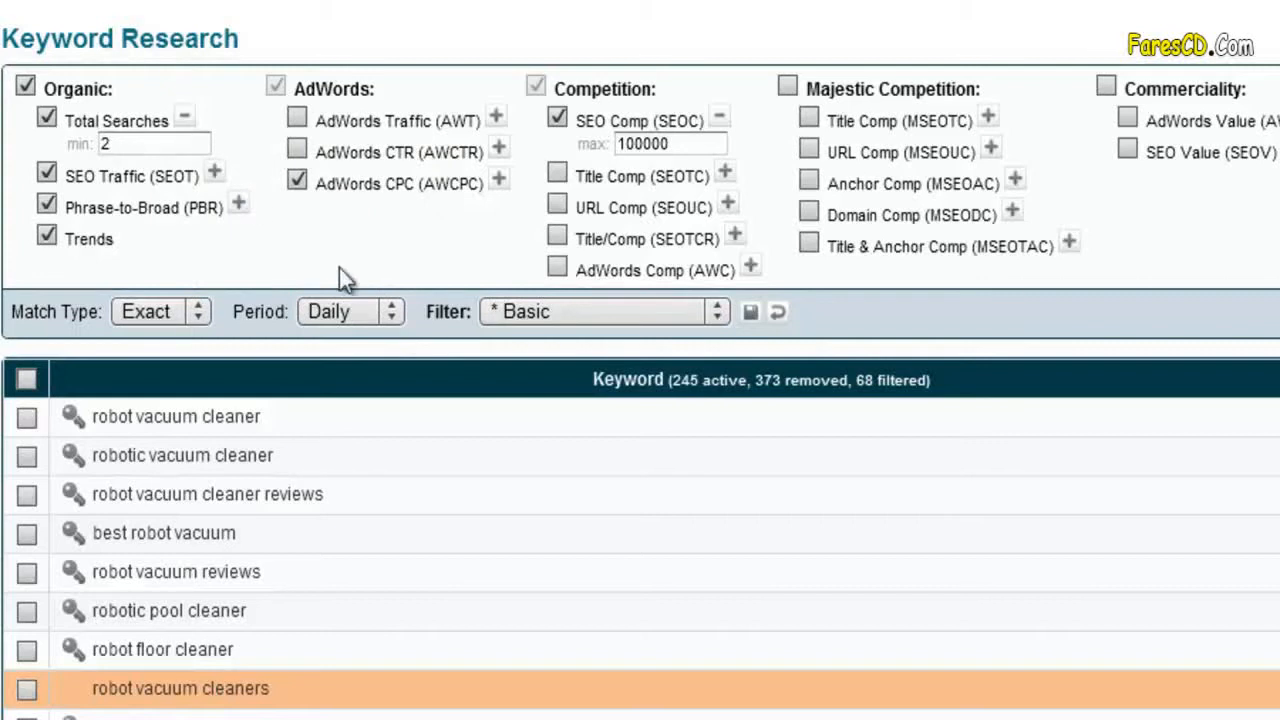
# Set the analysis period to Monthly.
pyautogui.click(384, 307)
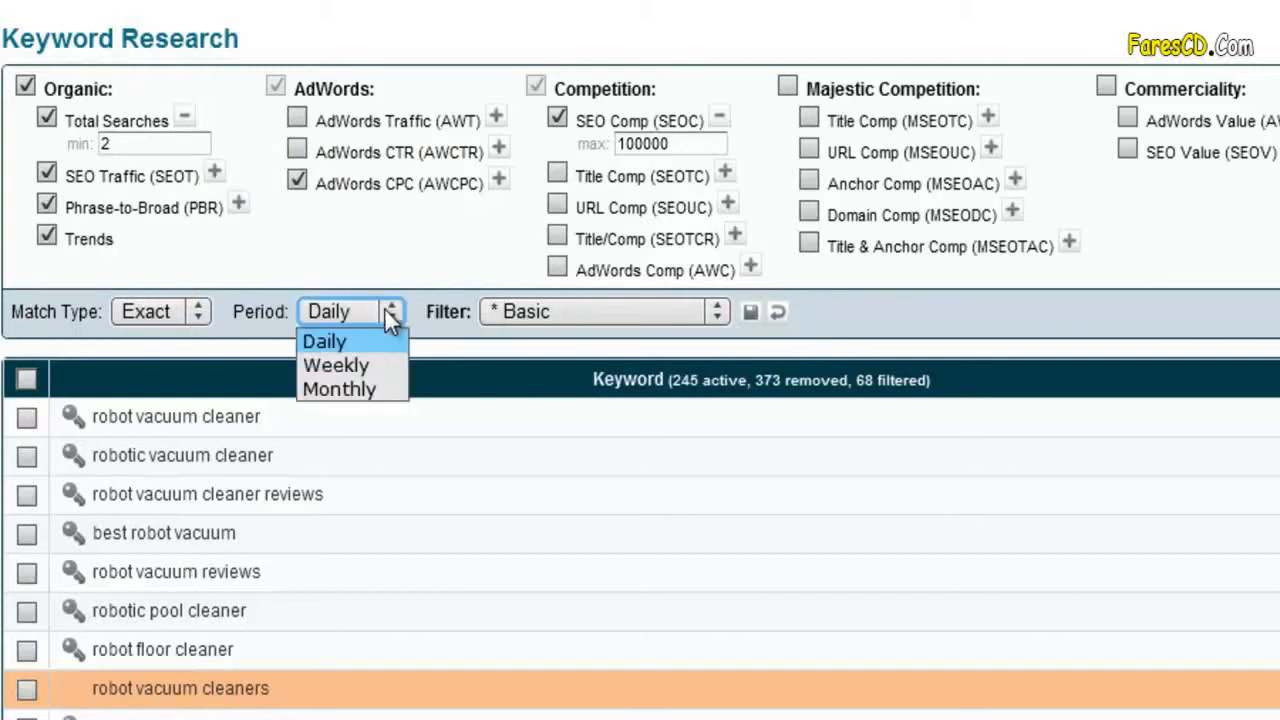
pyautogui.click(366, 400)
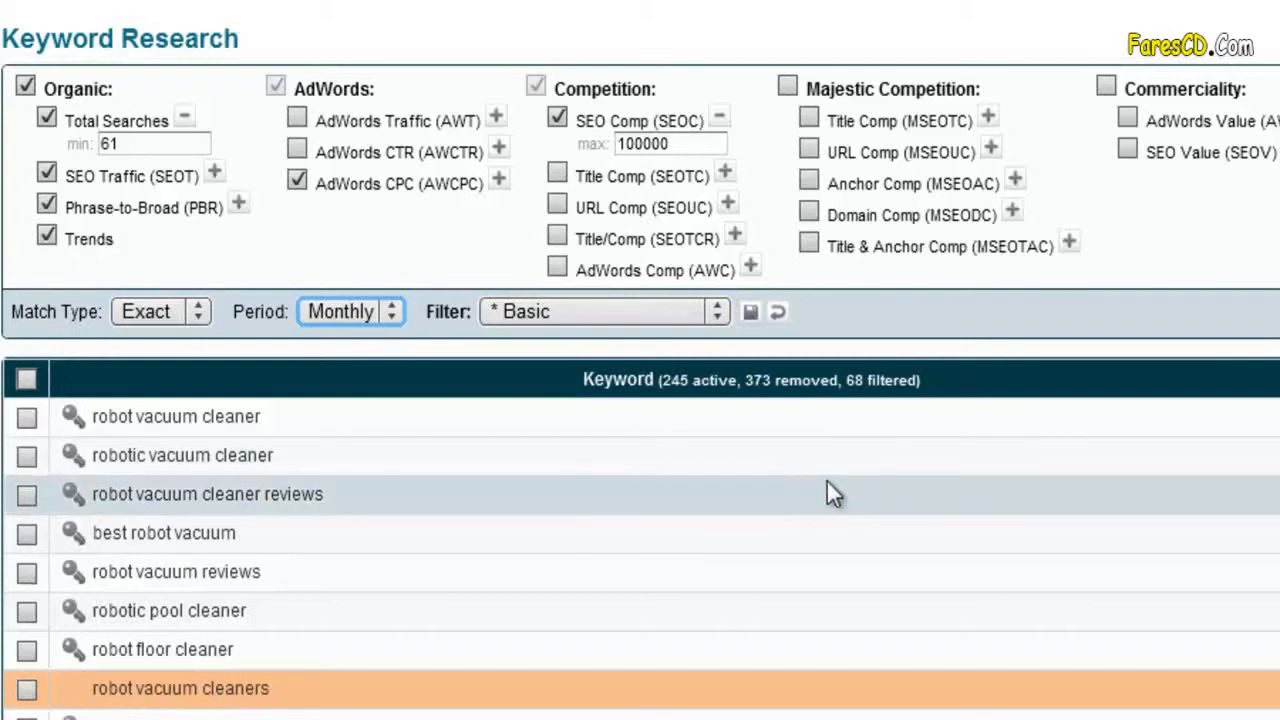
# Turn the SEO Traffic, Phrase-to-Broad and Trends metrics back off and check the match type options, keeping Exact.
pyautogui.click(47, 174)
pyautogui.click(47, 205)
pyautogui.click(50, 238)
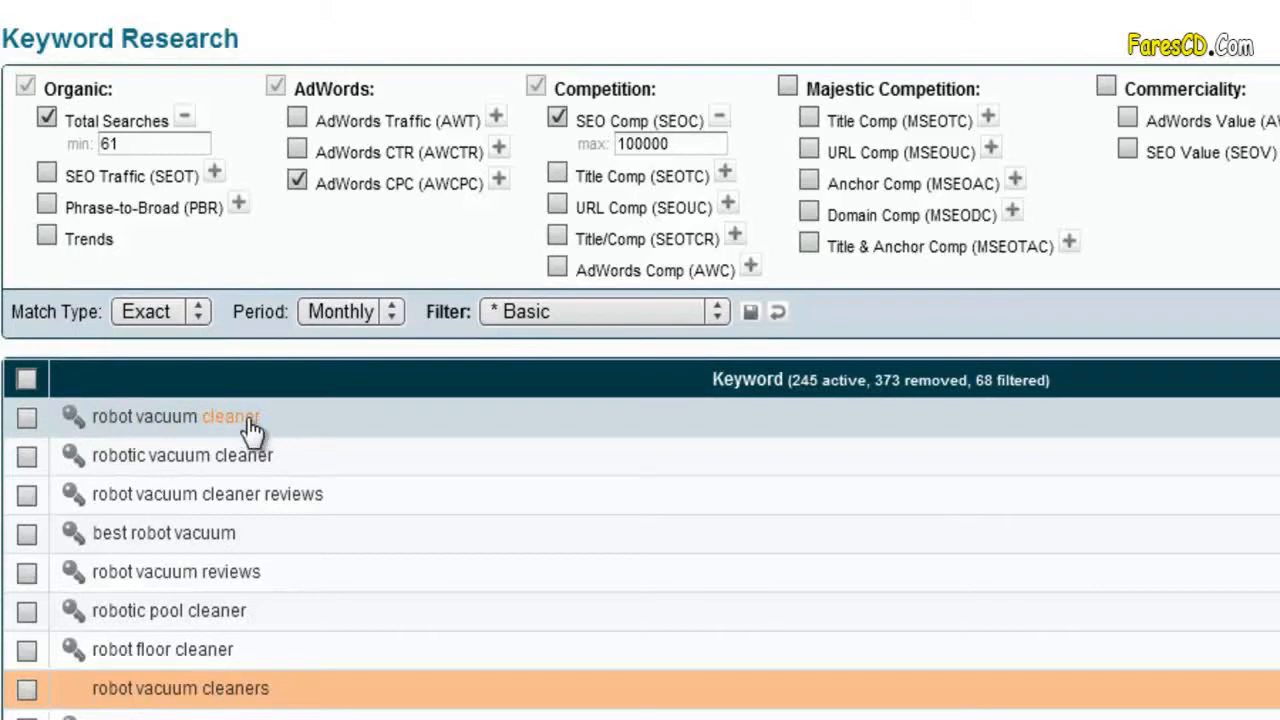
pyautogui.click(198, 307)
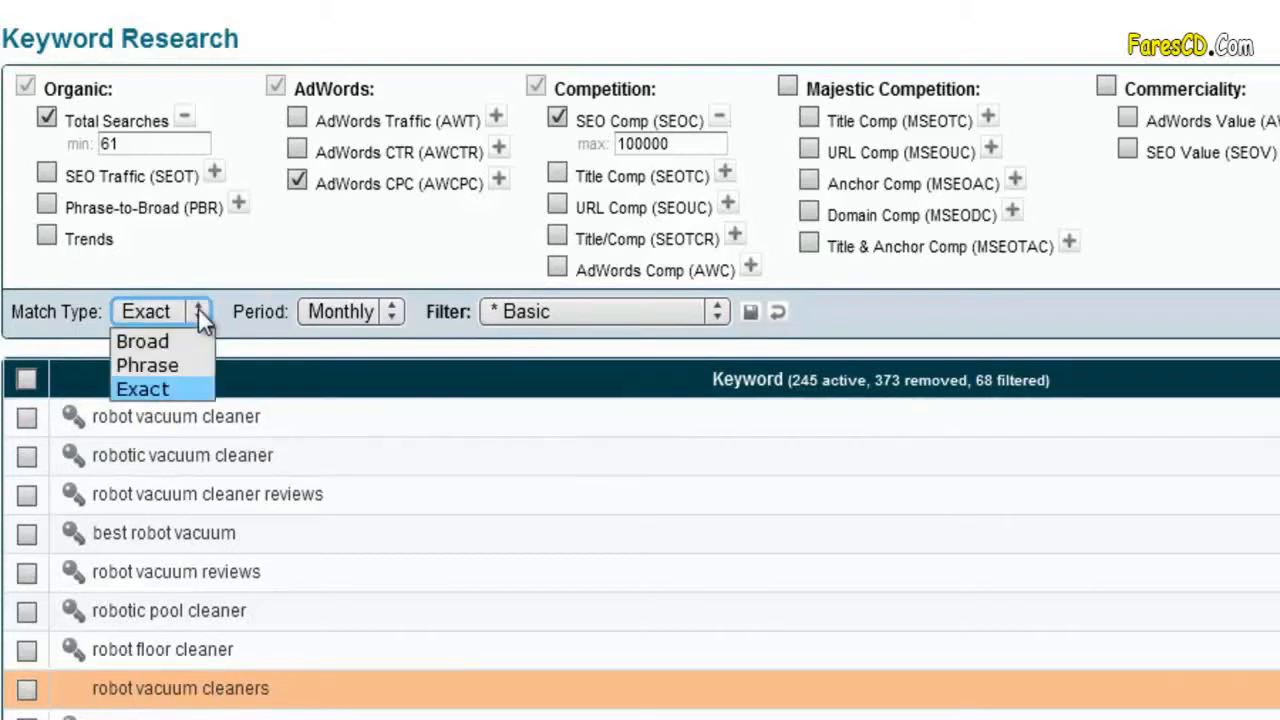
pyautogui.click(197, 310)
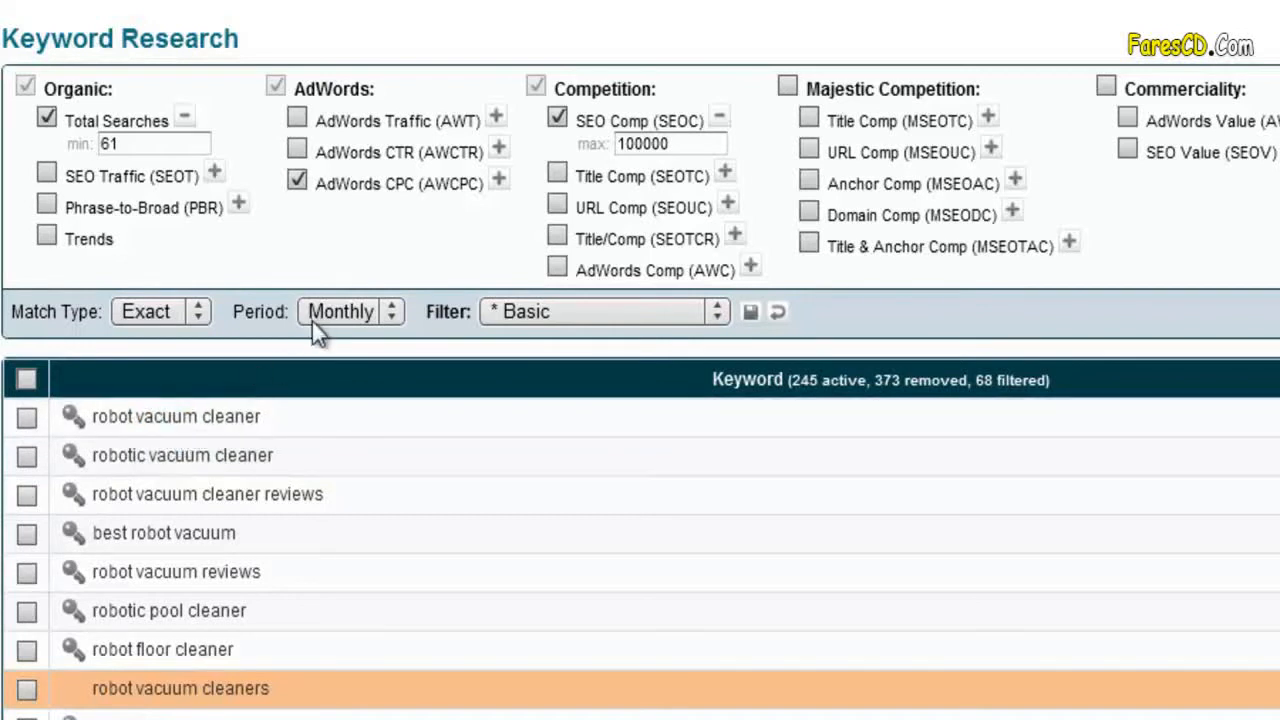
# Disable all AdWords metrics, including AdWords CPC, for the keyword analysis.
pyautogui.click(298, 179)
pyautogui.click(275, 87)
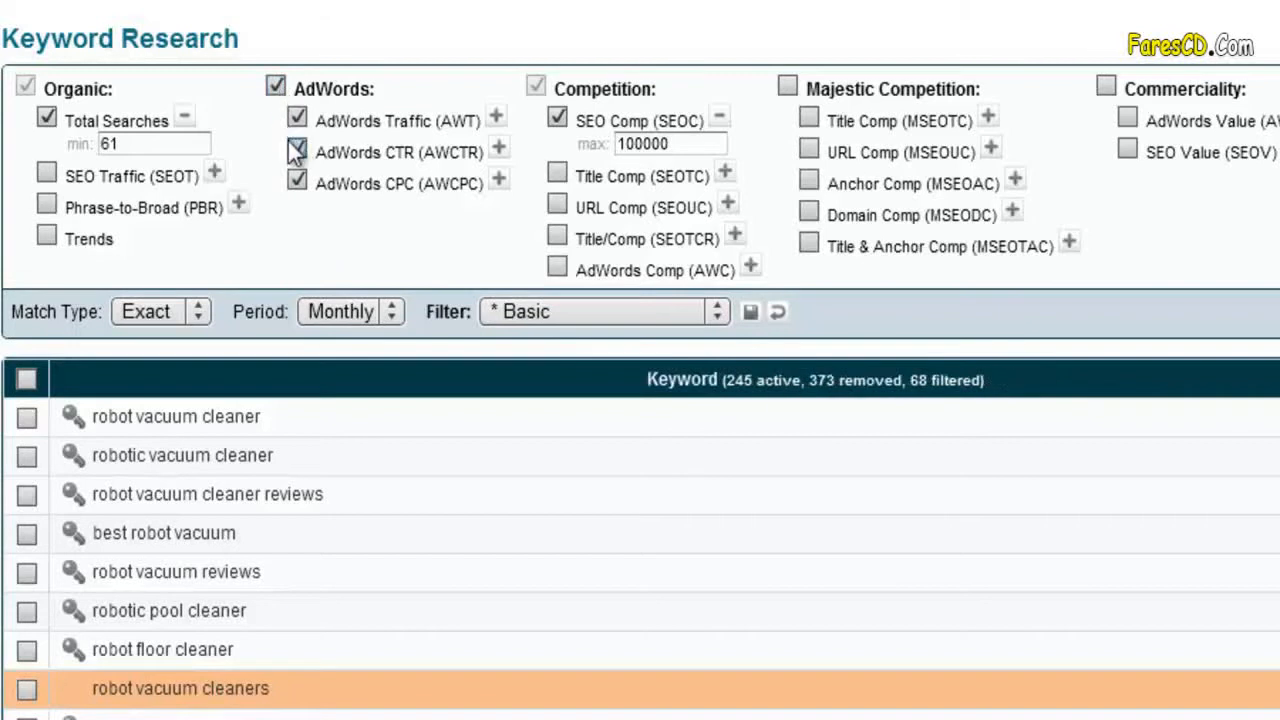
pyautogui.click(275, 87)
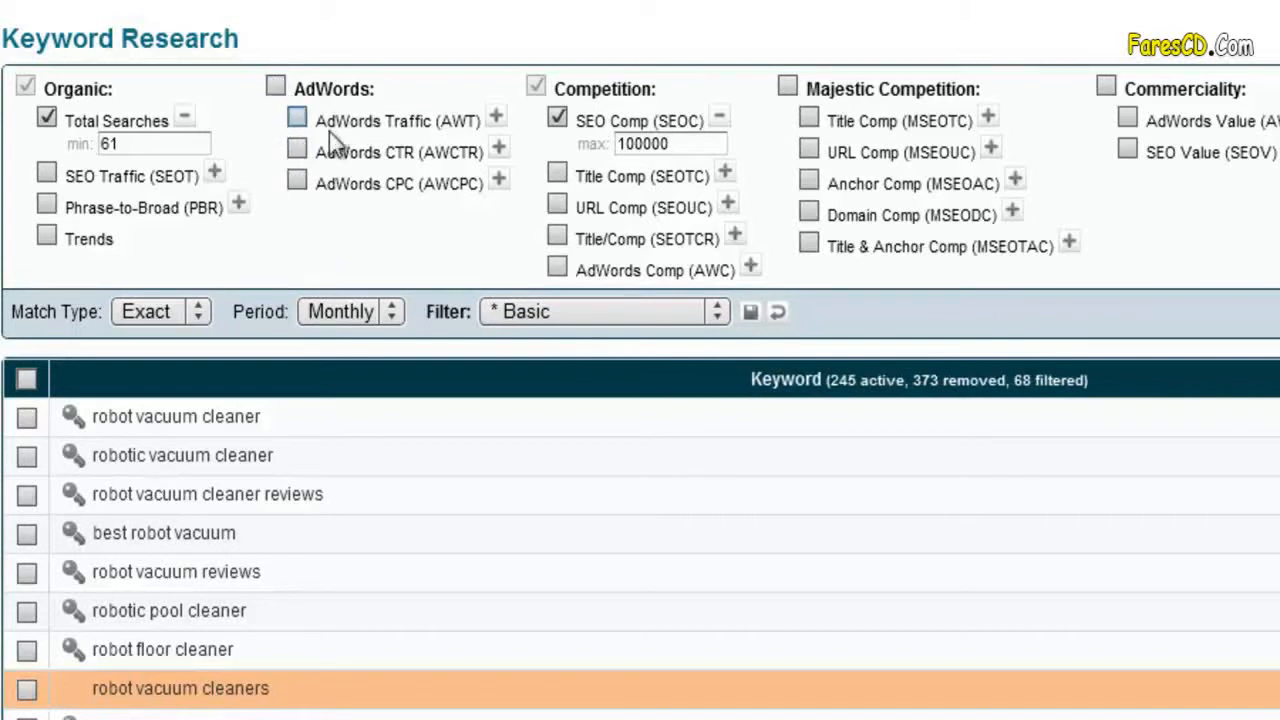
pyautogui.moveTo(329, 152)
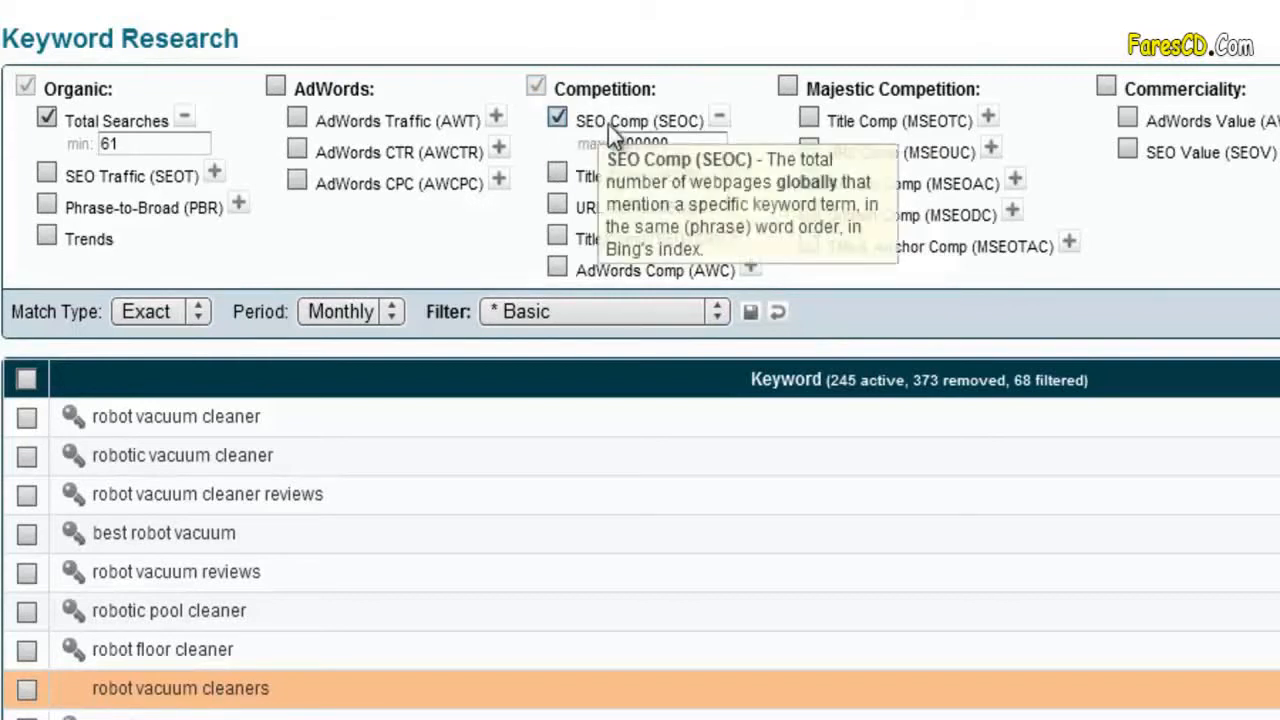
# Examine the maximum-value filter of the SEO Comp (SEOC) metric in the Competition group.
pyautogui.click(720, 122)
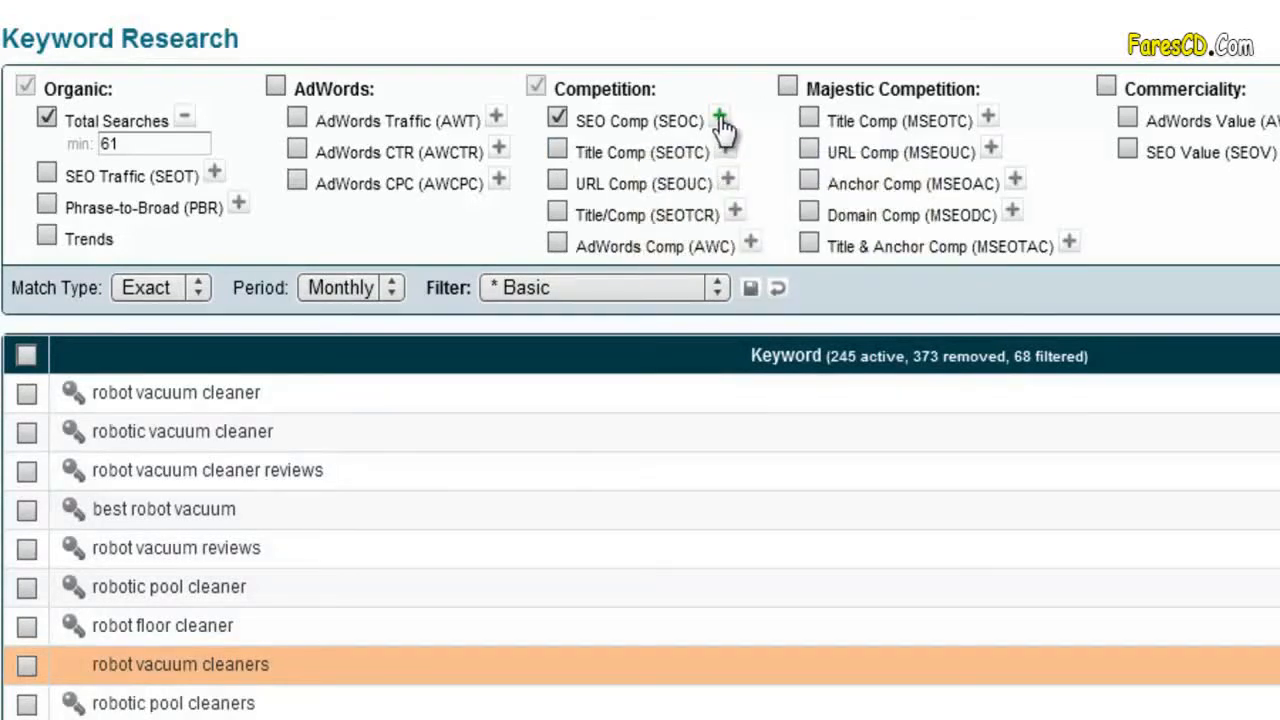
pyautogui.click(721, 122)
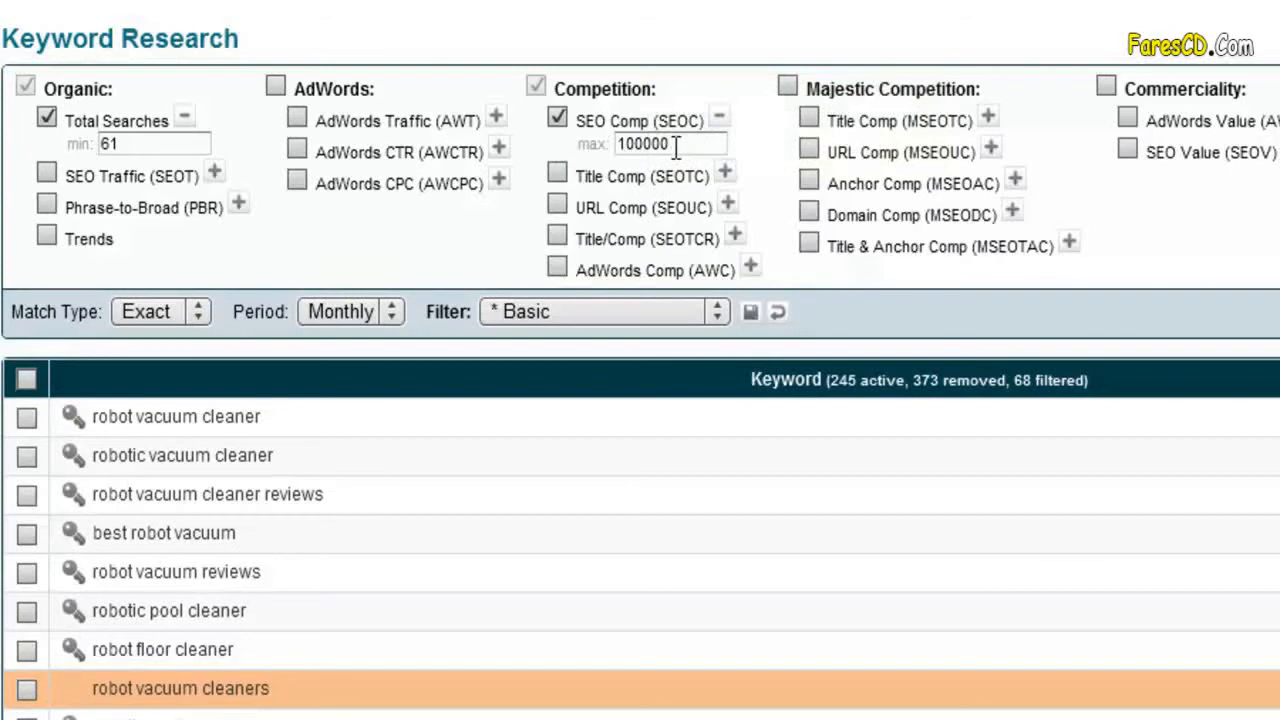
pyautogui.doubleClick(676, 146)
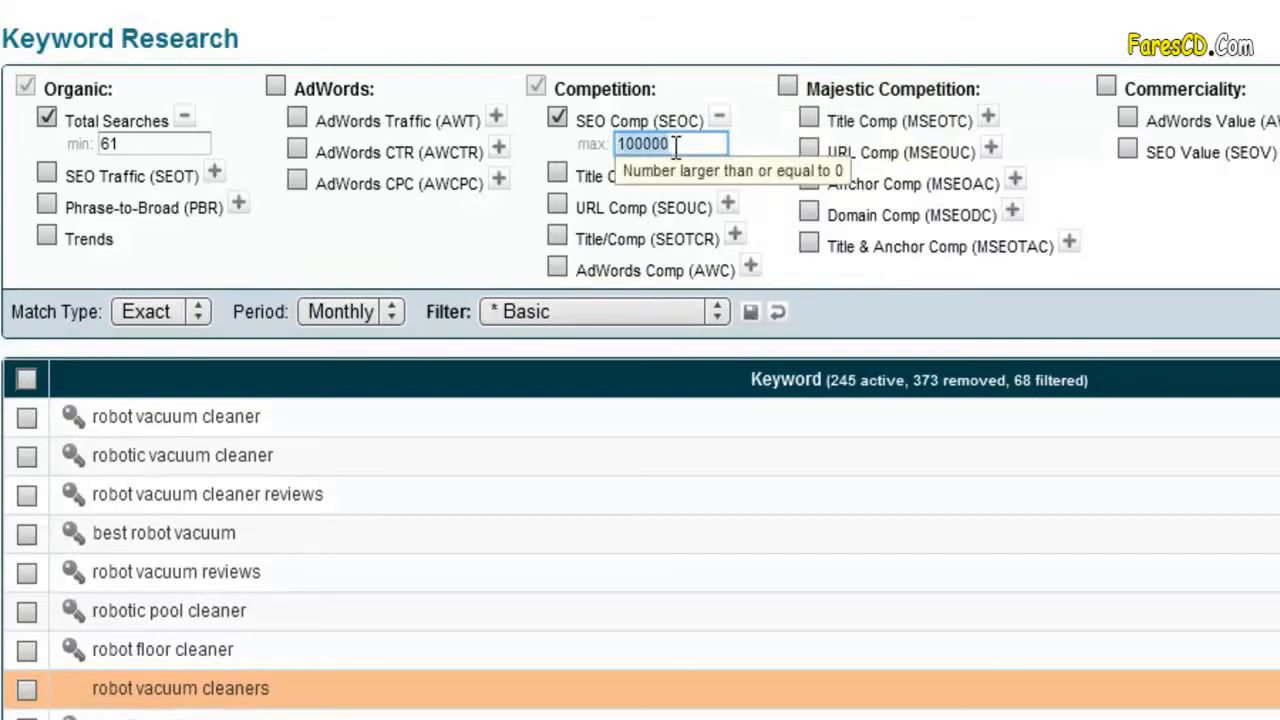
pyautogui.click(564, 147)
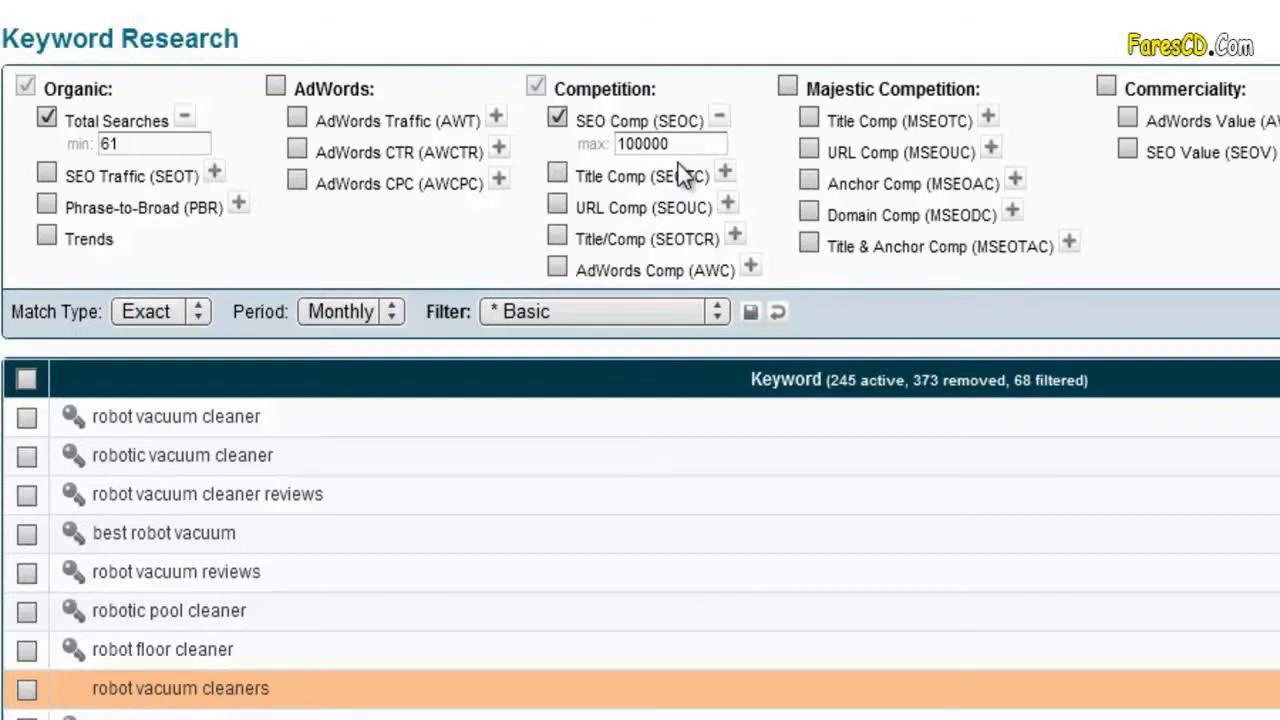
pyautogui.click(622, 144)
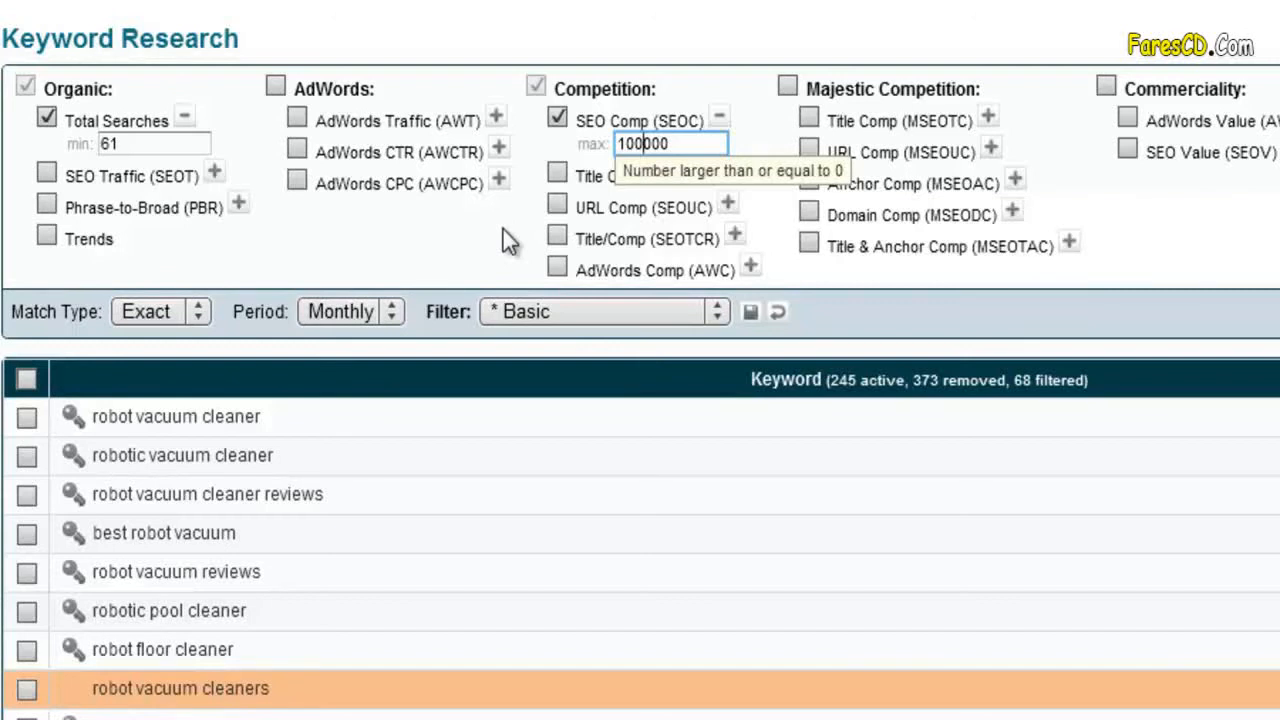
pyautogui.click(831, 281)
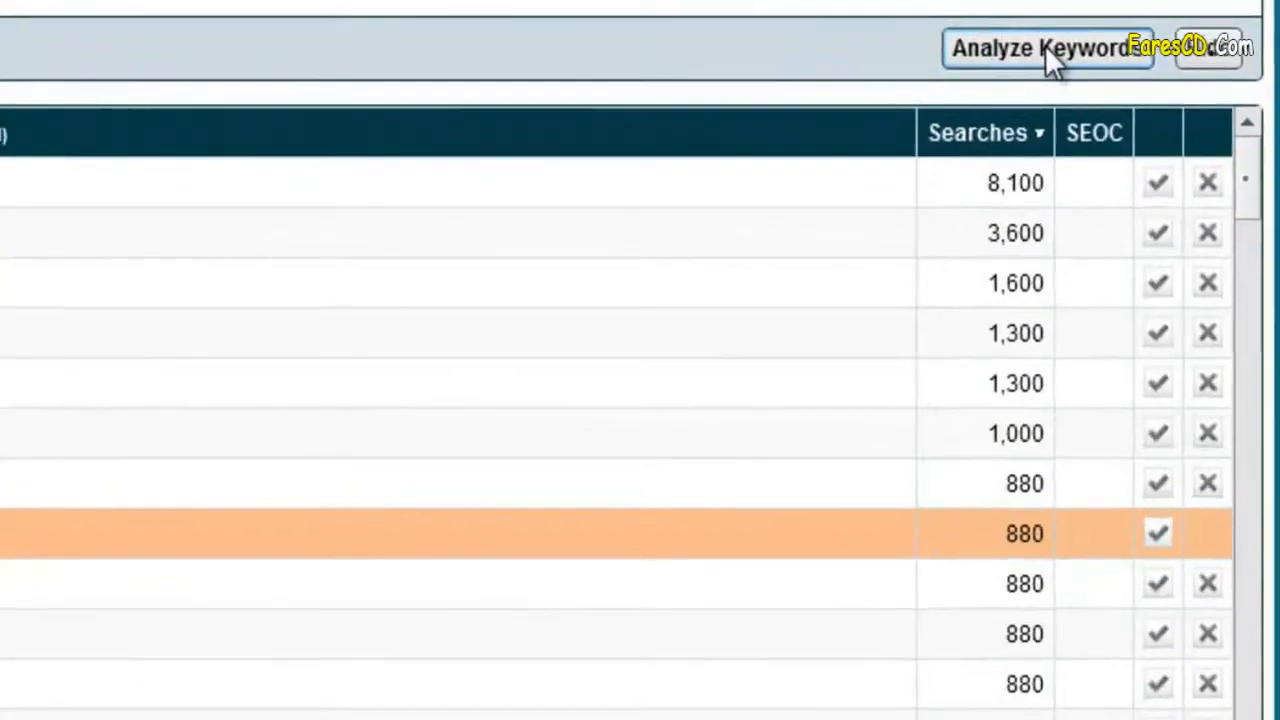
# Analyze the keywords for Total Searches and SEO Comp, and open the separate "robot vacuum cleaner reviews" keyword.
pyautogui.click(1173, 225)
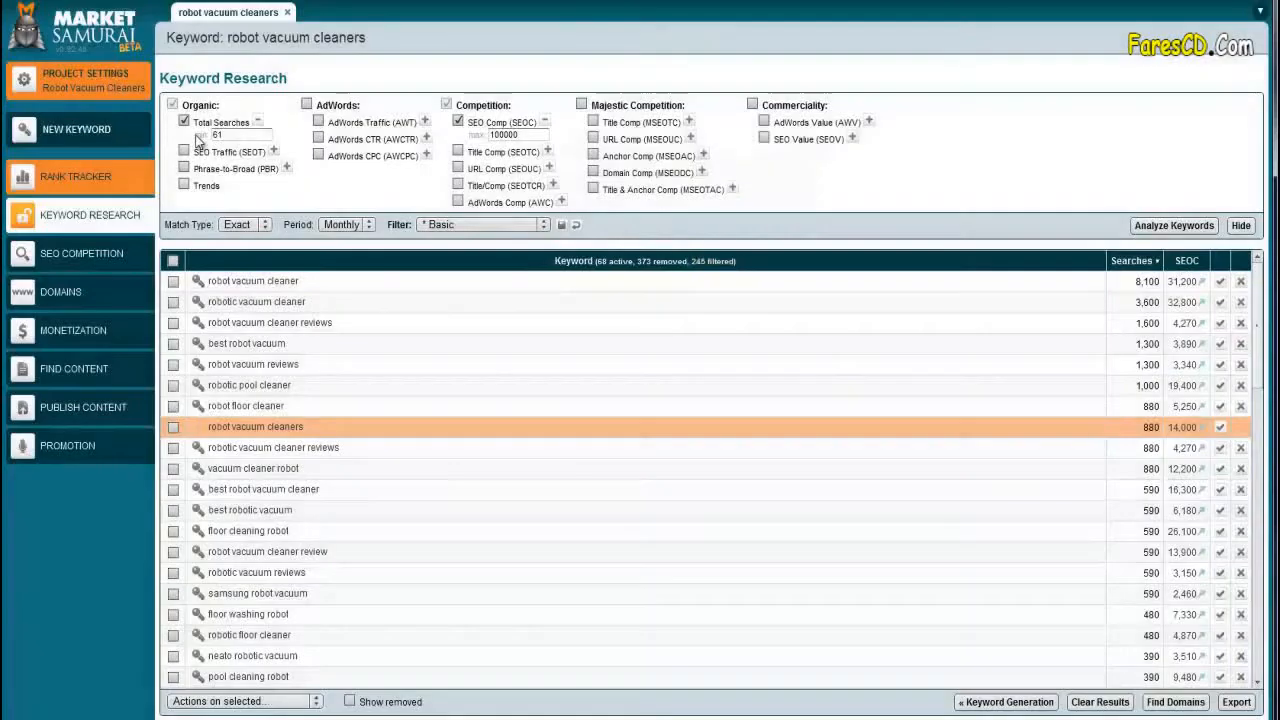
pyautogui.click(517, 134)
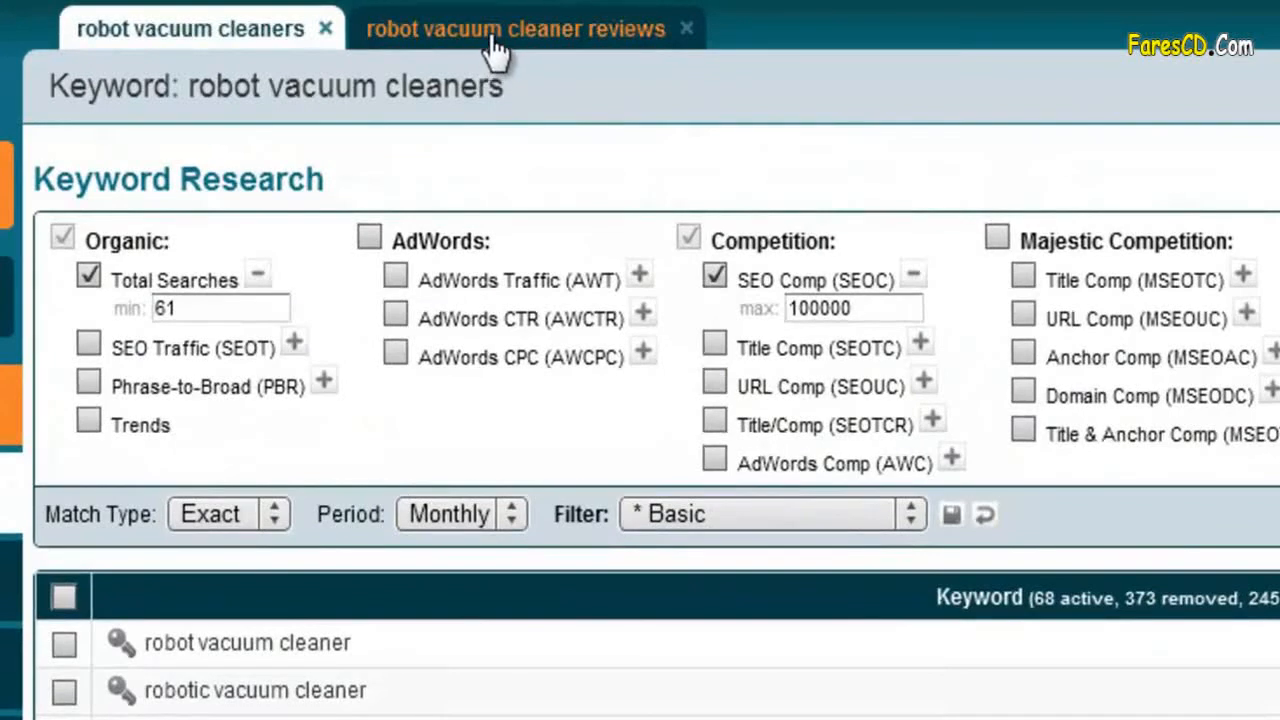
pyautogui.click(492, 44)
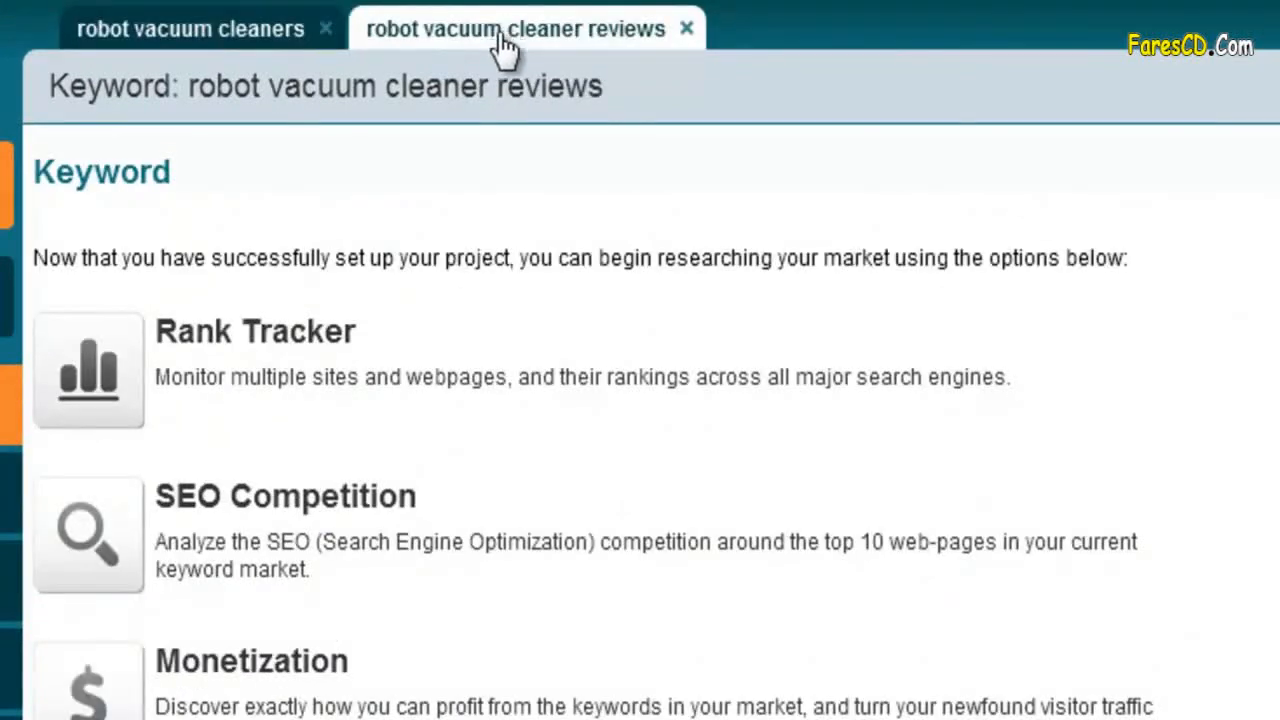